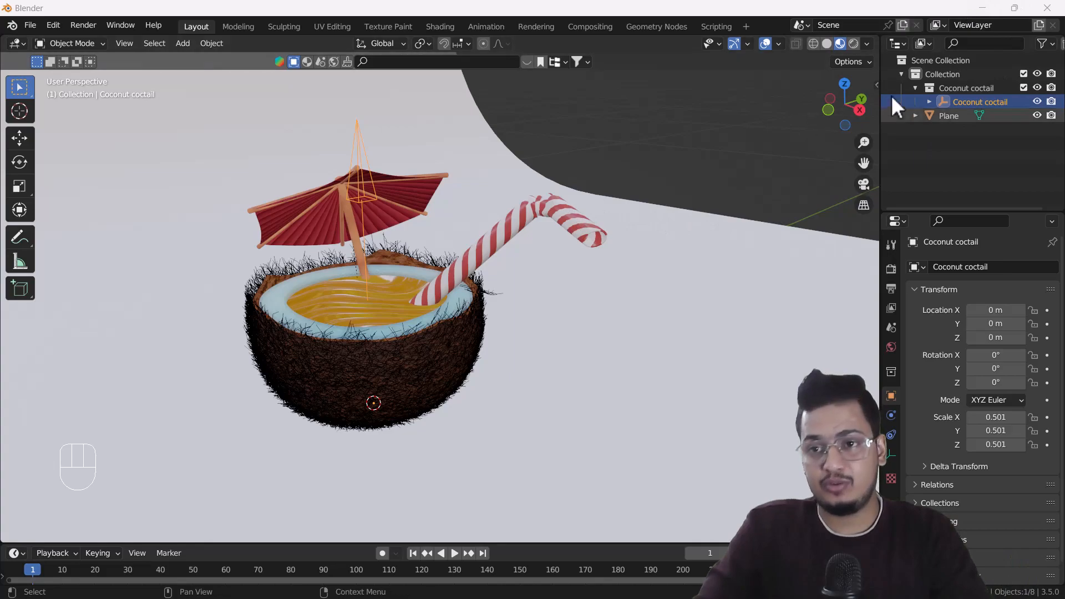
Split the 3D viewport into two areas, turn the second into a Shader Editor and hide its sidebar.
drag(878, 37, 435, 47)
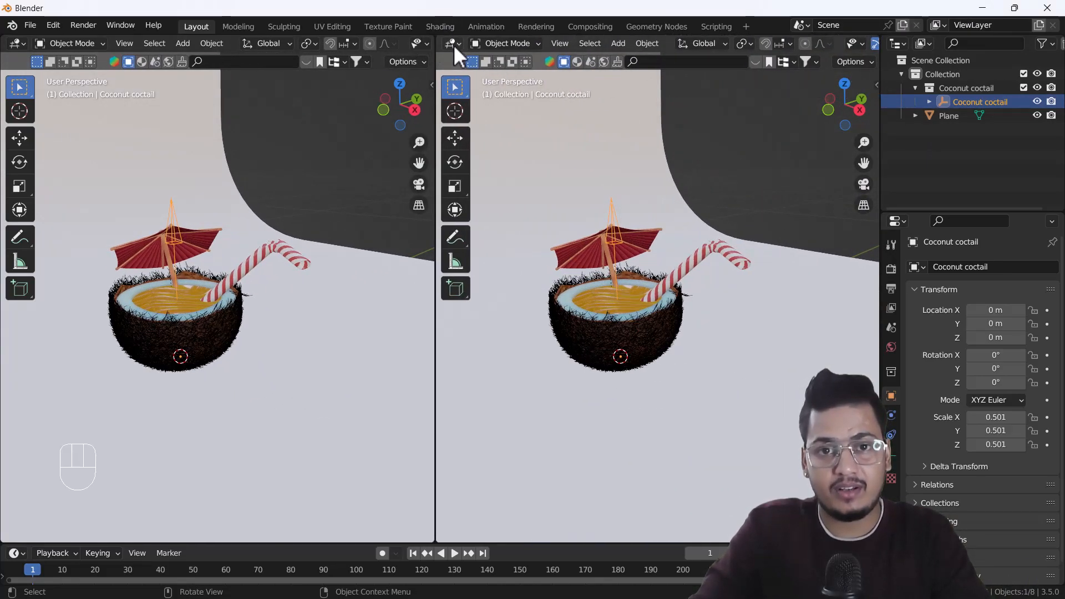
click(454, 44)
click(477, 170)
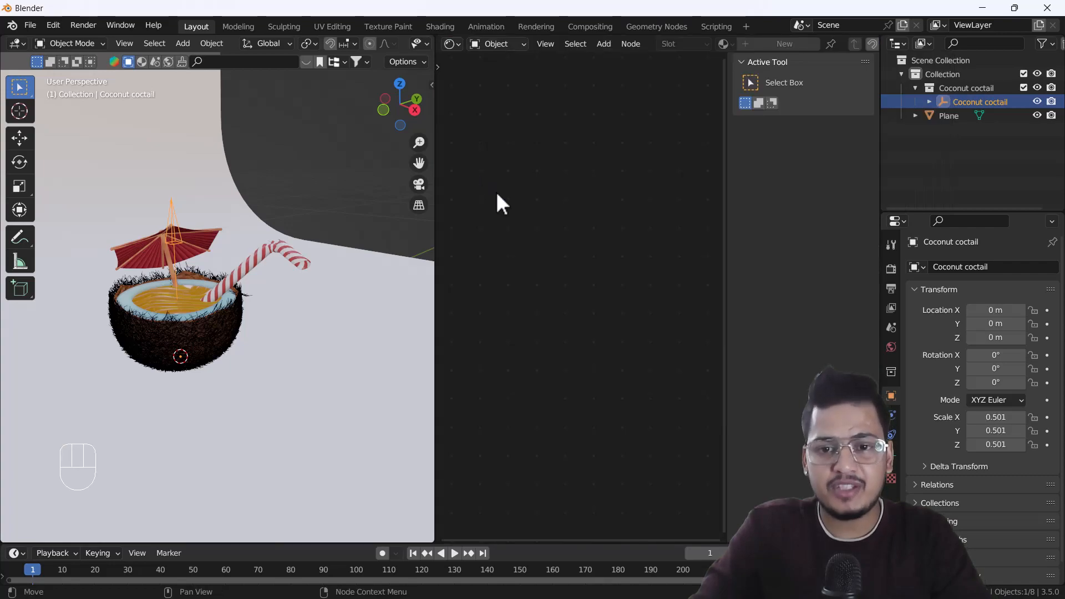
key(n)
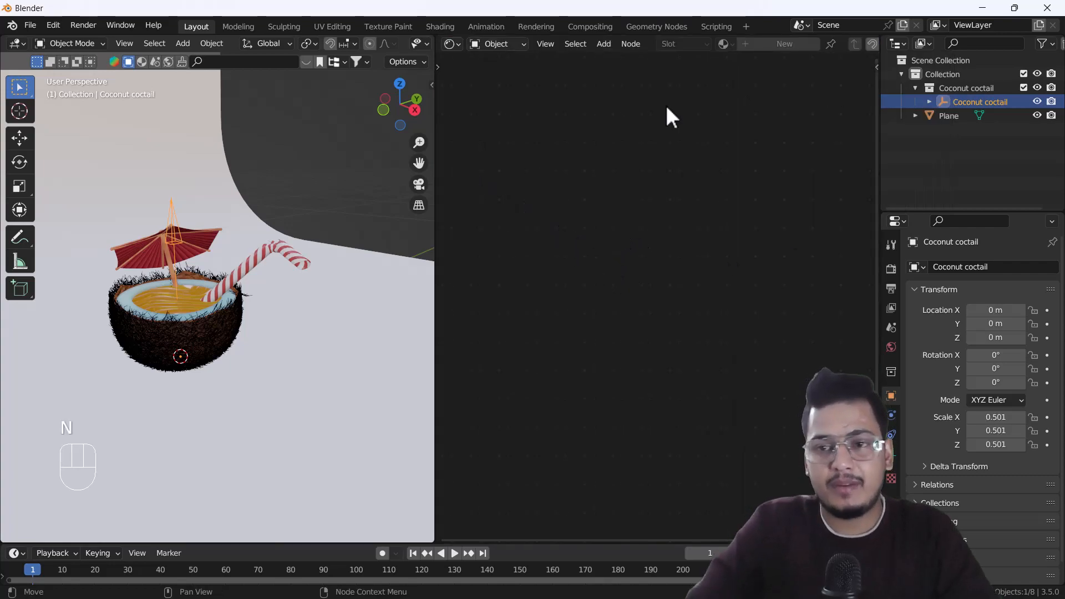
click(508, 48)
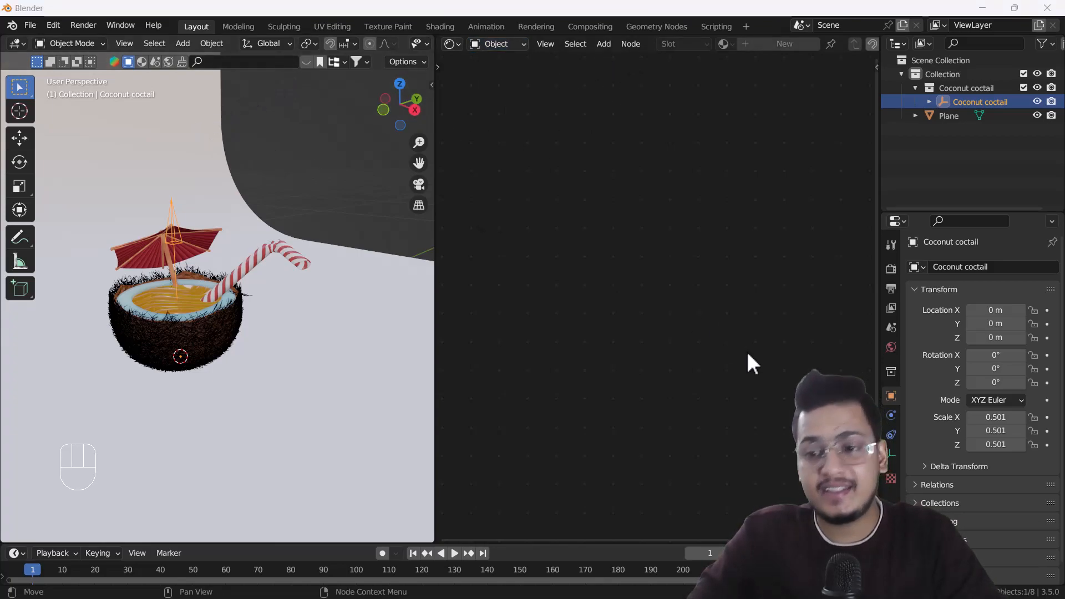
Select the backdrop plane, show the World properties, and set the Shader Editor to World with Use Nodes enabled.
click(331, 281)
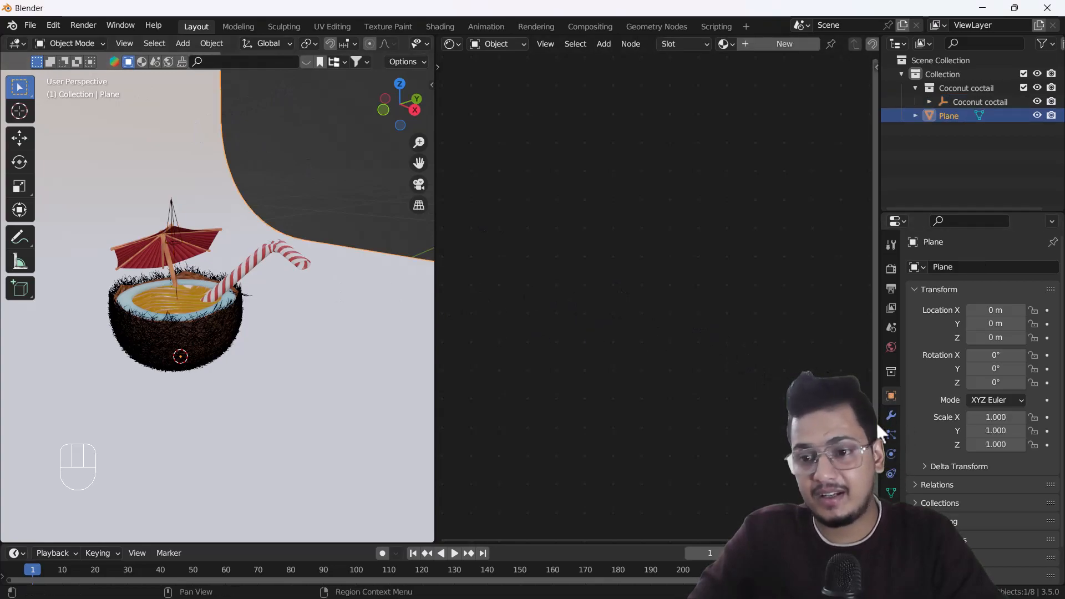
click(890, 347)
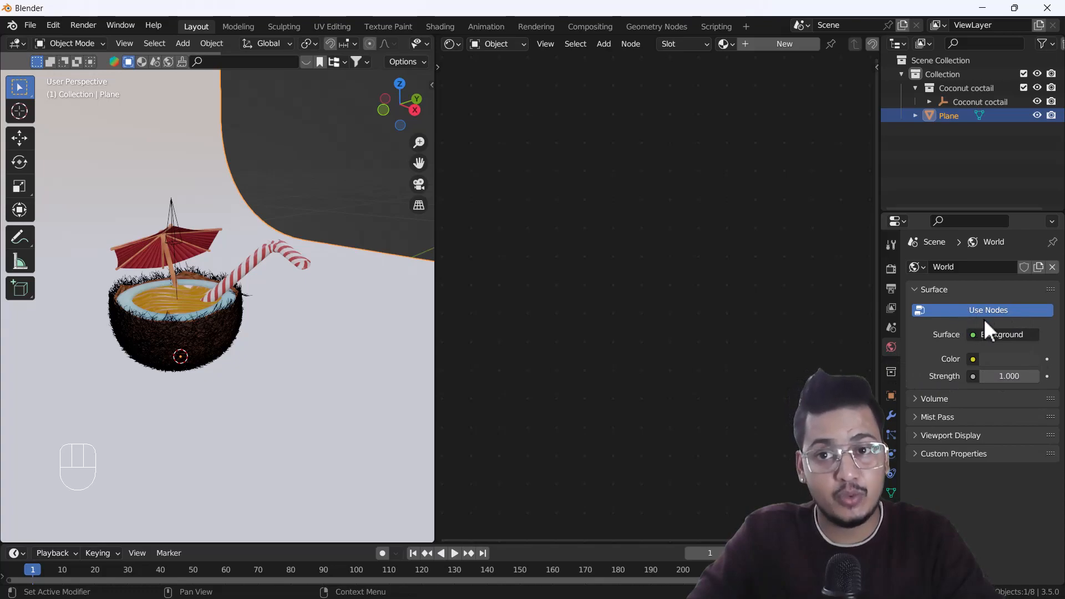
click(505, 45)
click(493, 71)
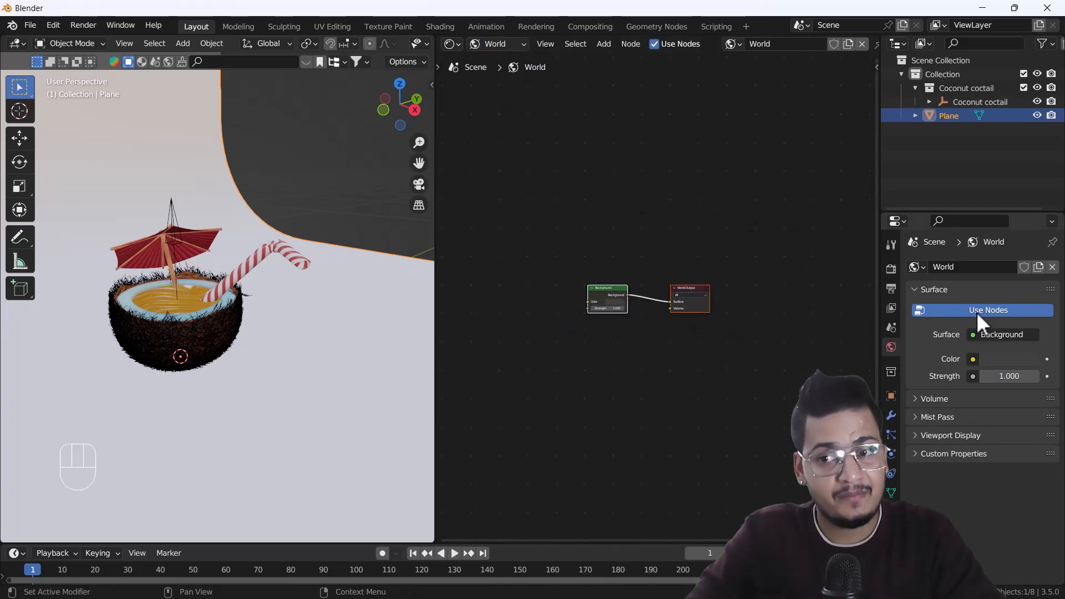
click(993, 310)
click(1001, 311)
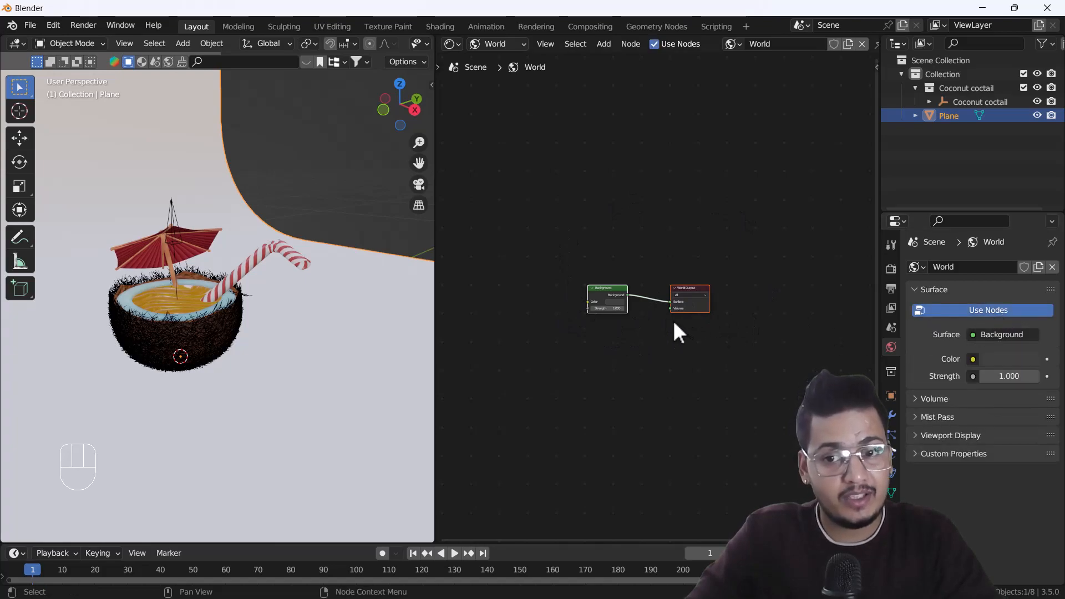
Display the 3D viewport in Rendered shading beside the World's Background node.
scroll(601, 327, up, 2)
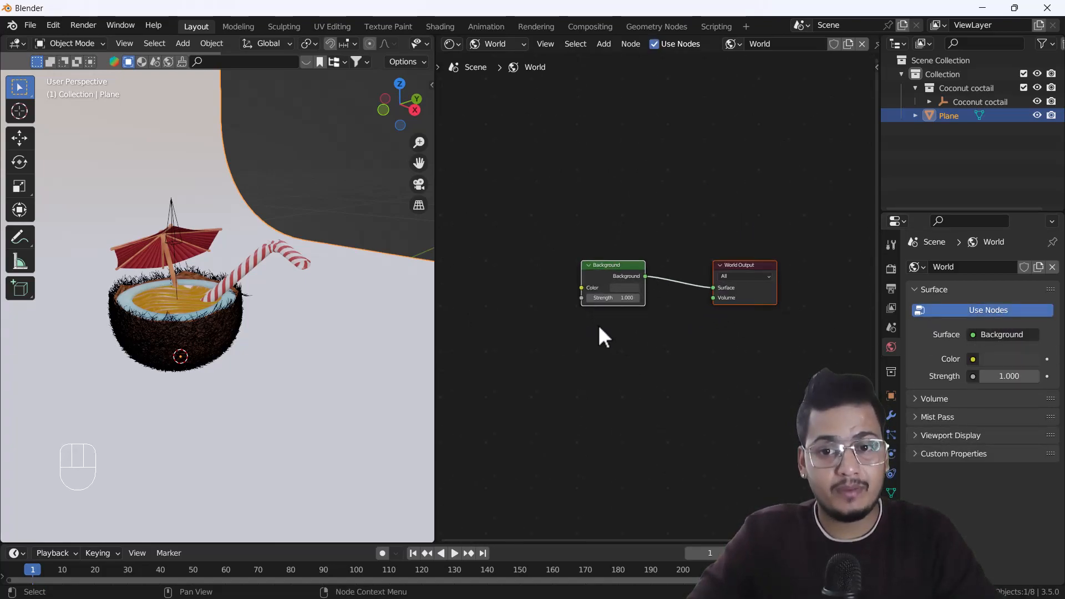
middle_drag(600, 325, 658, 326)
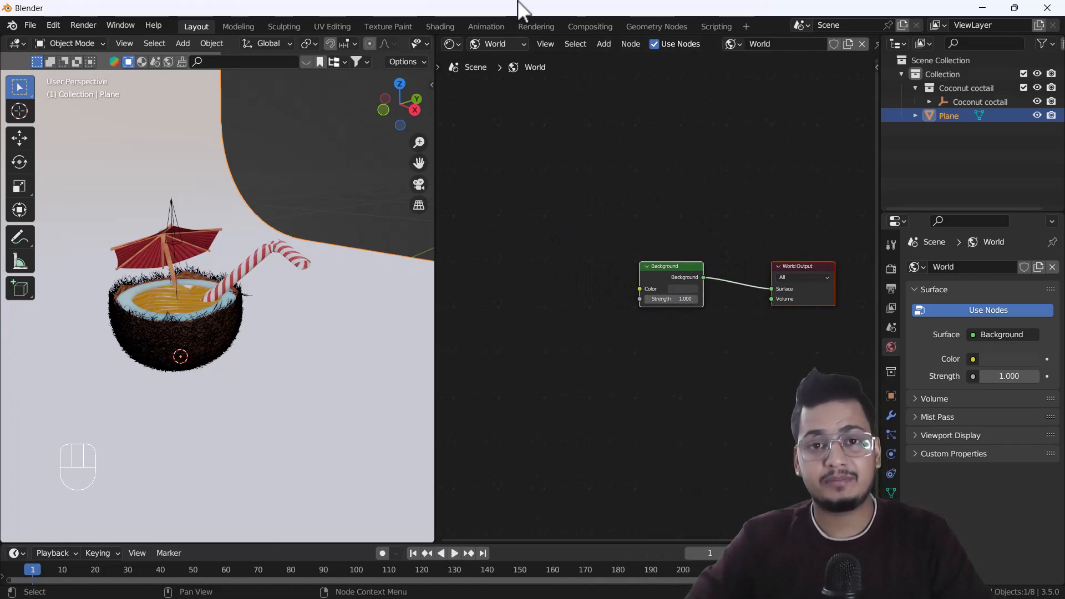
scroll(332, 46, down, 5)
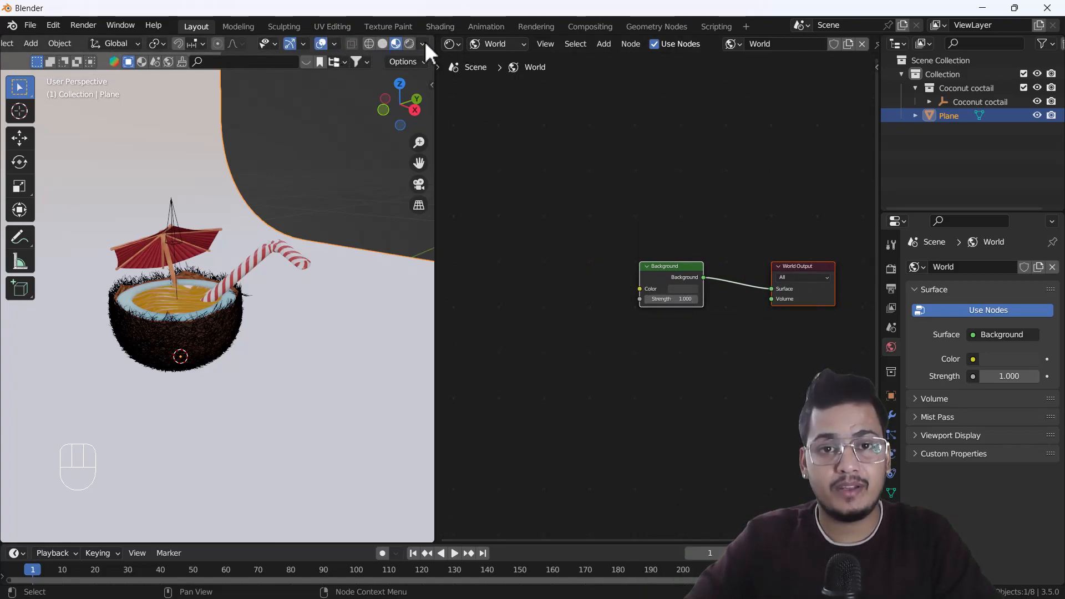
click(413, 42)
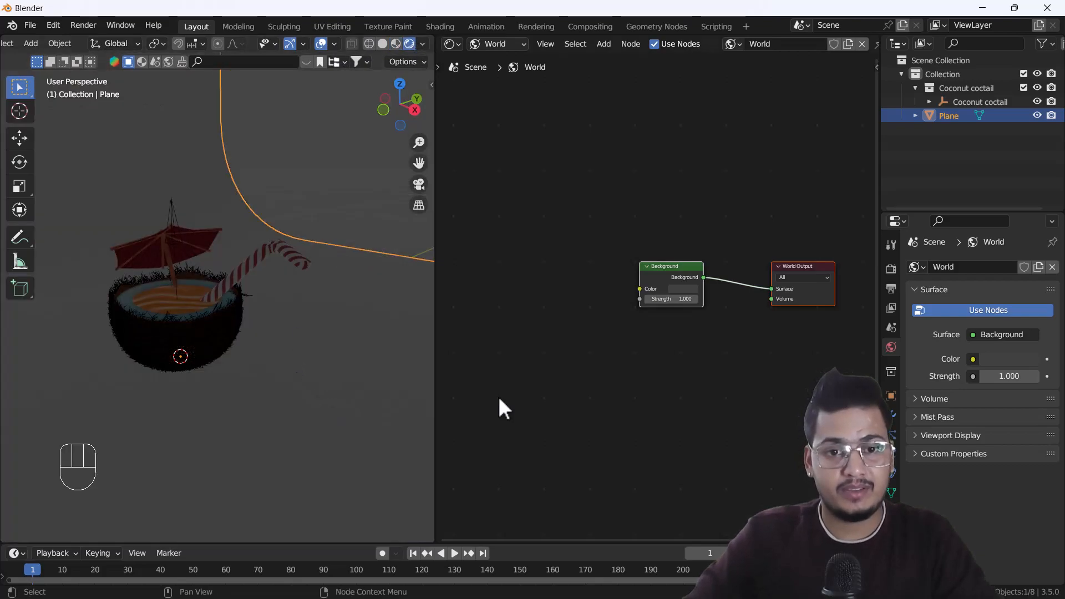
click(677, 289)
drag(698, 215, 707, 192)
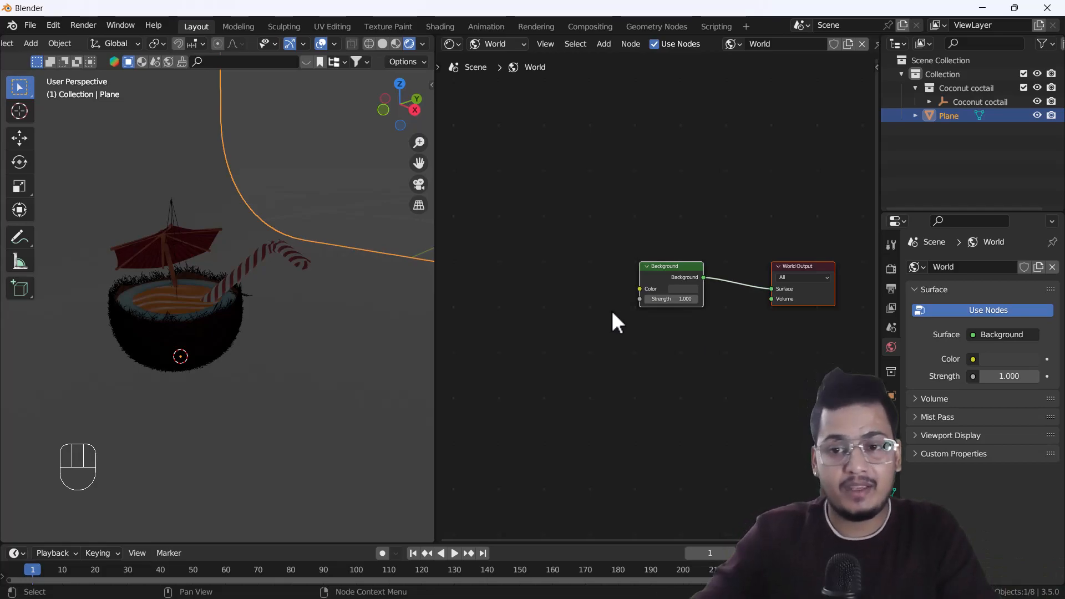
Add an Environment Texture node and connect its Color output to the Background node's Color input.
key(shift+a)
click(521, 209)
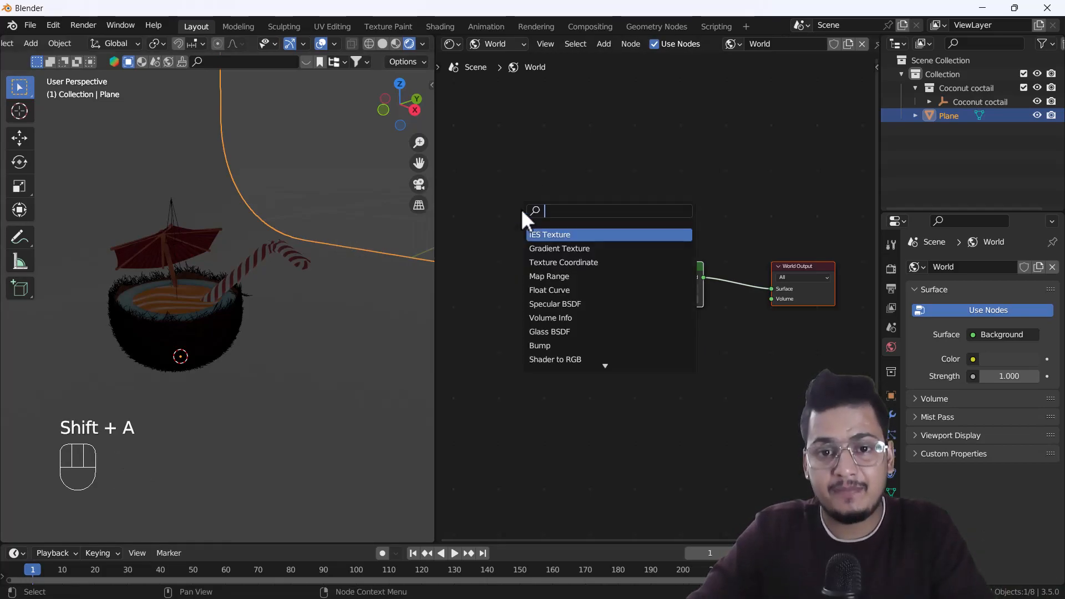
text(en)
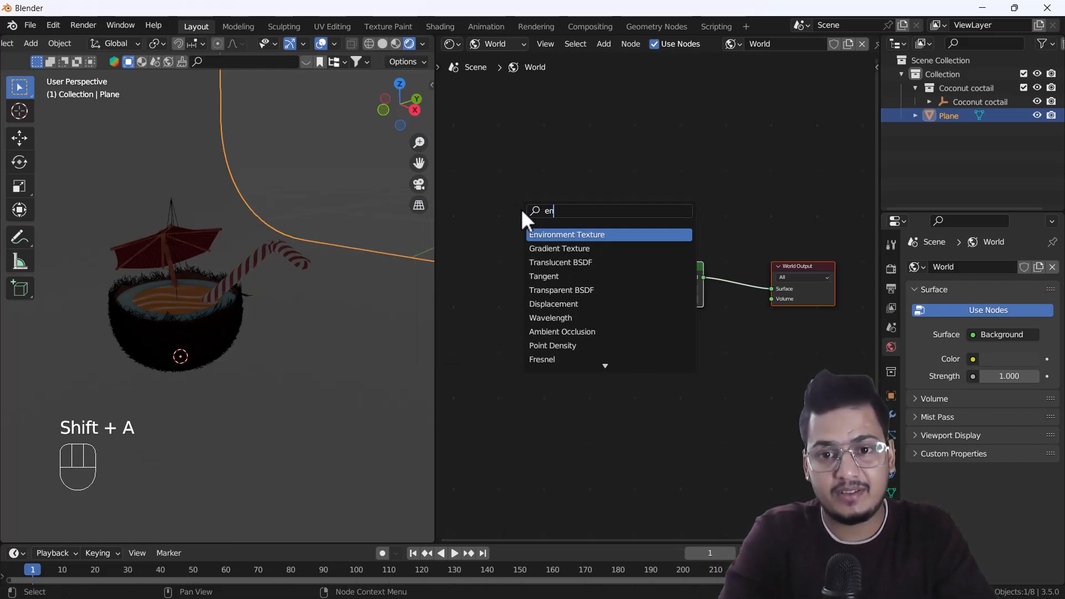
key(Return)
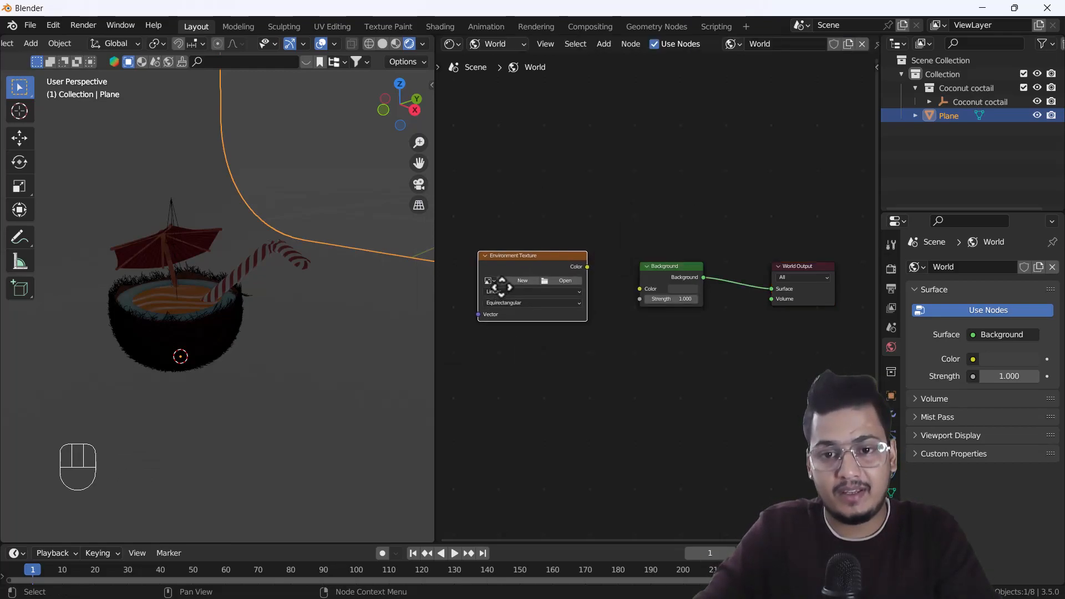
drag(643, 289, 639, 290)
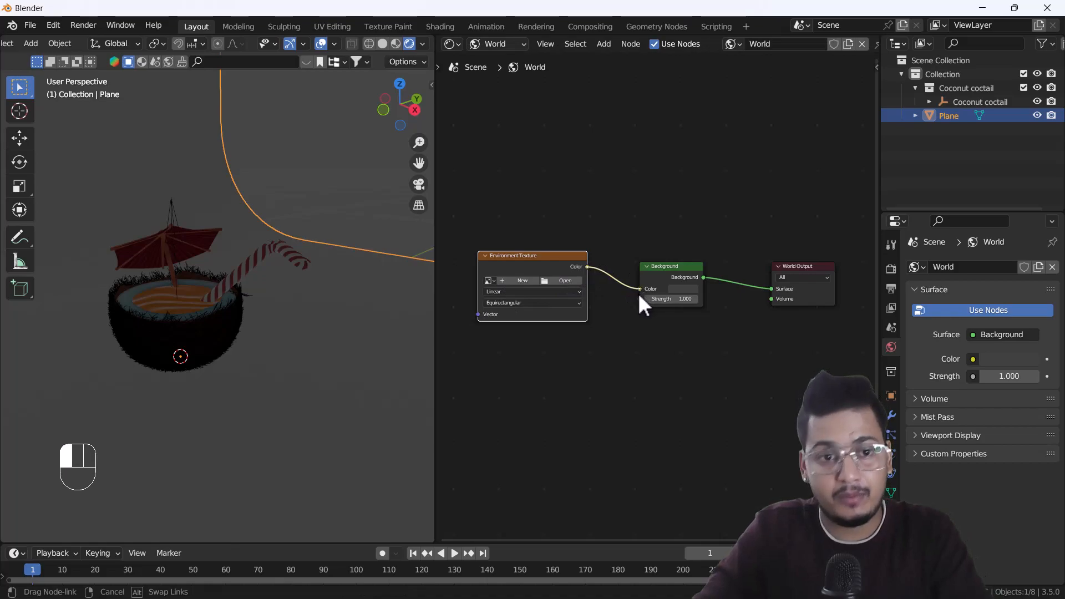
Load rural_asphalt_road_4k.exr from the Downloads folder into the Environment Texture node.
middle_drag(541, 319, 601, 335)
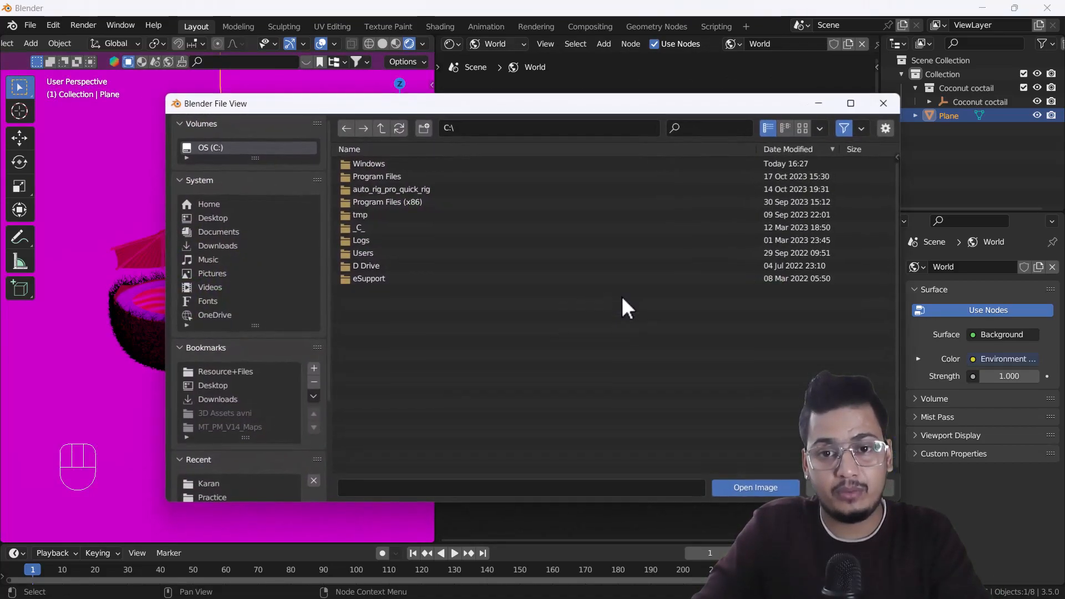
click(620, 297)
click(218, 246)
click(703, 129)
text(exr)
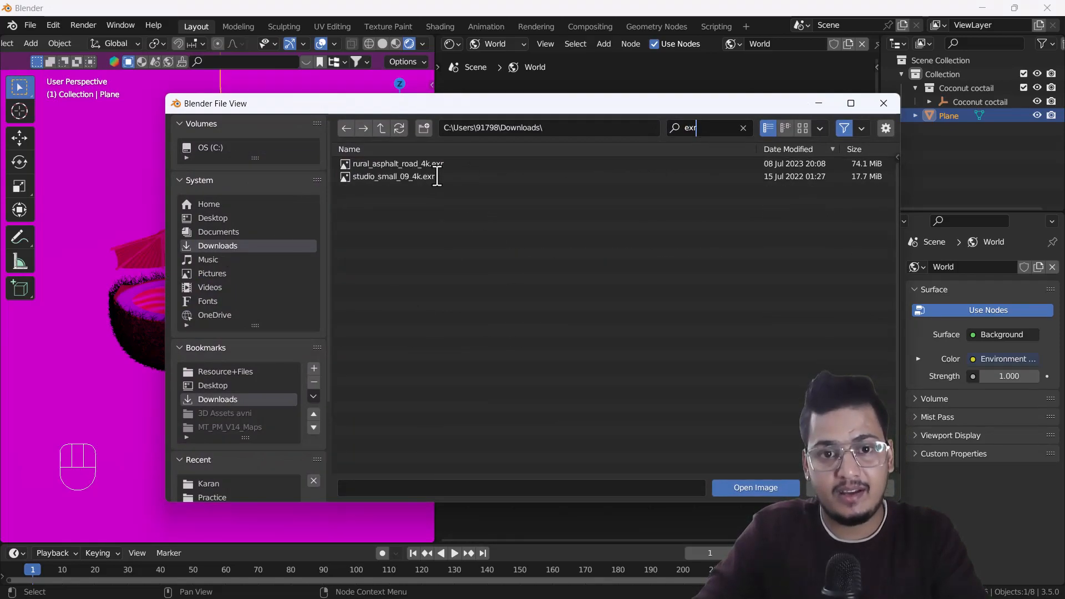
click(756, 486)
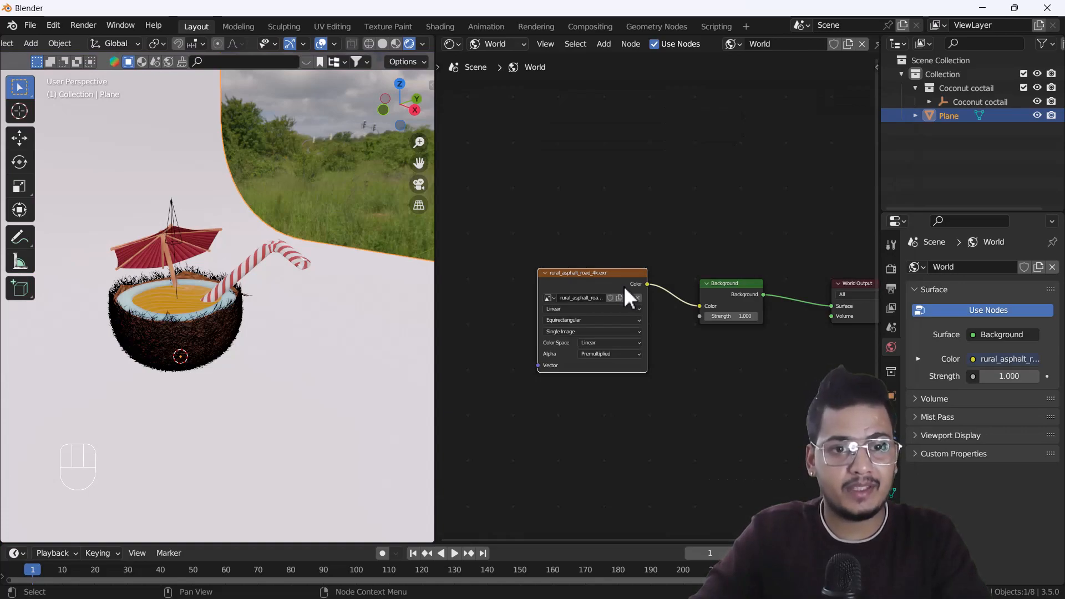
Delete the Environment Texture node from the World node tree.
scroll(185, 314, down, 5)
mouse_move(185, 310)
middle_down()
mouse_move(231, 287)
mouse_move(325, 294)
mouse_move(181, 301)
mouse_move(192, 310)
middle_up()
drag(533, 222, 616, 388)
key(Delete)
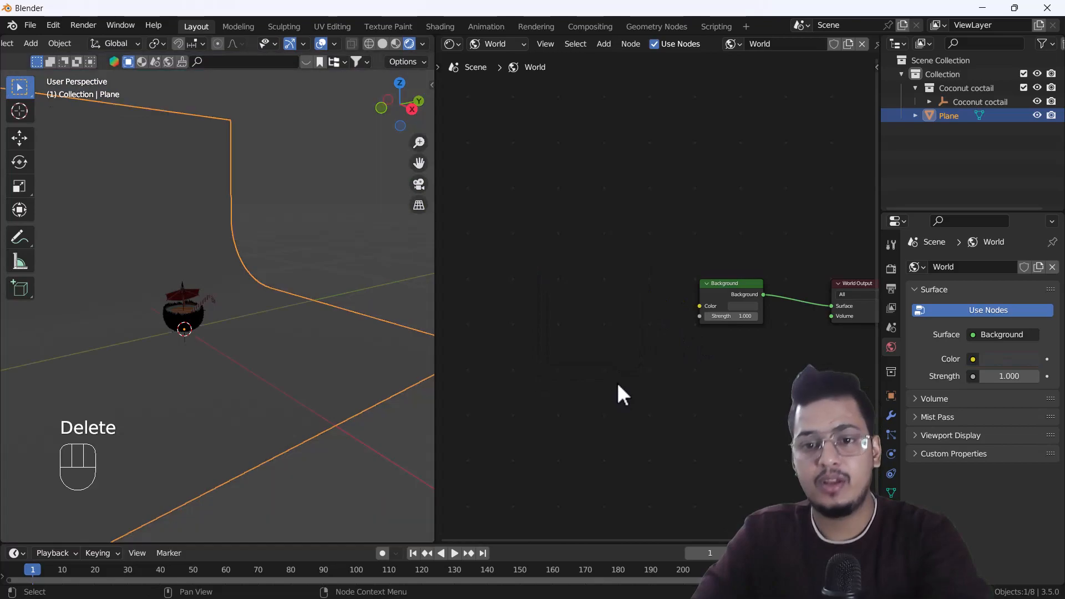
Assign an Environment Texture to the World's background color and load studio_small_09_4k.exr from the Downloads folder into it.
click(972, 360)
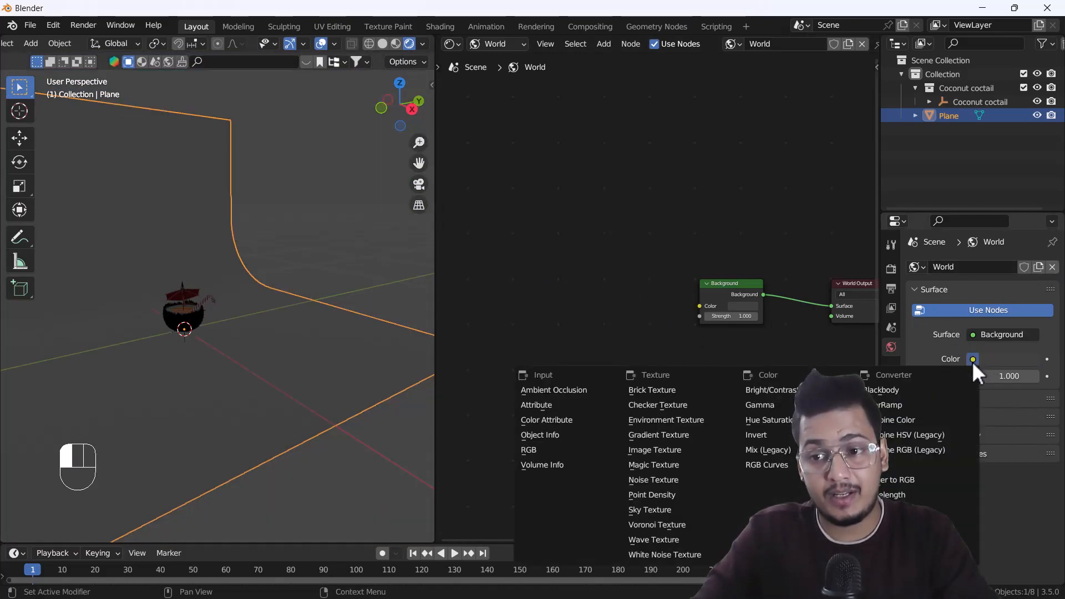
click(673, 419)
click(1037, 375)
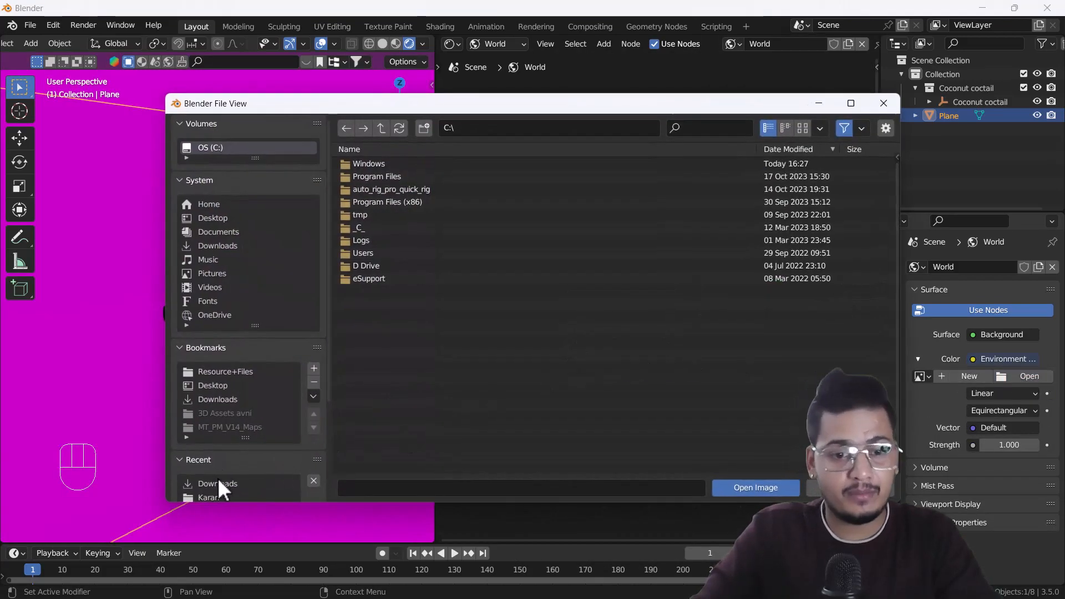
click(228, 400)
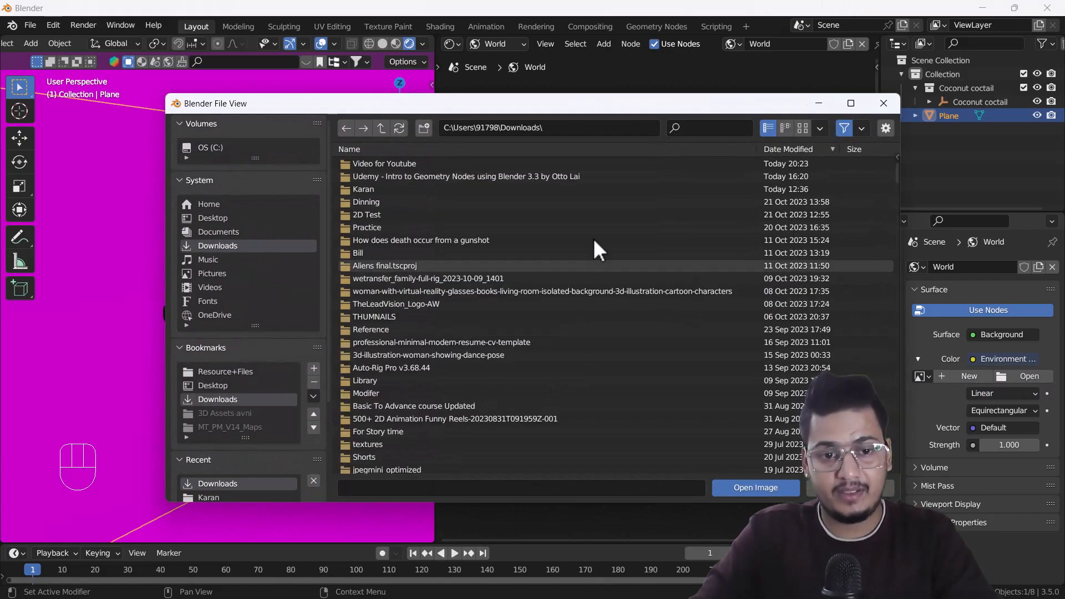
click(688, 129)
text(x)
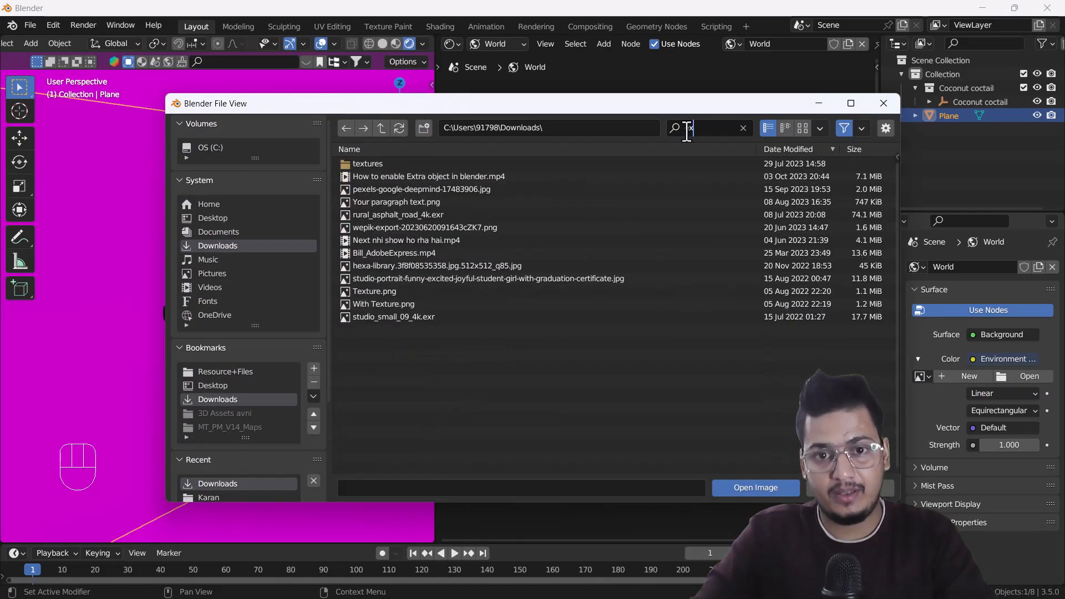
text(r)
click(426, 181)
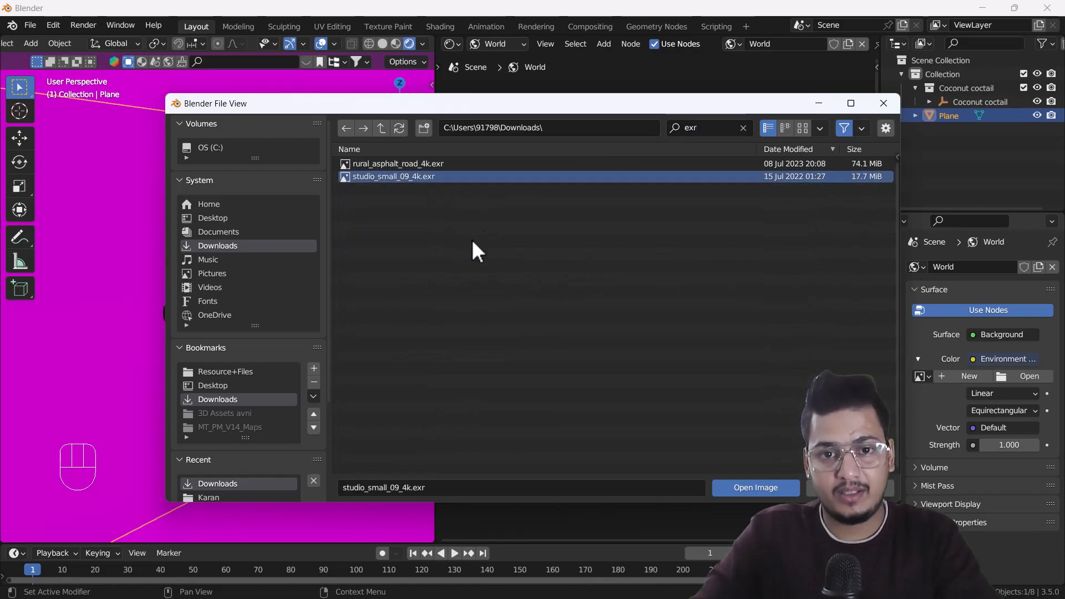
click(746, 487)
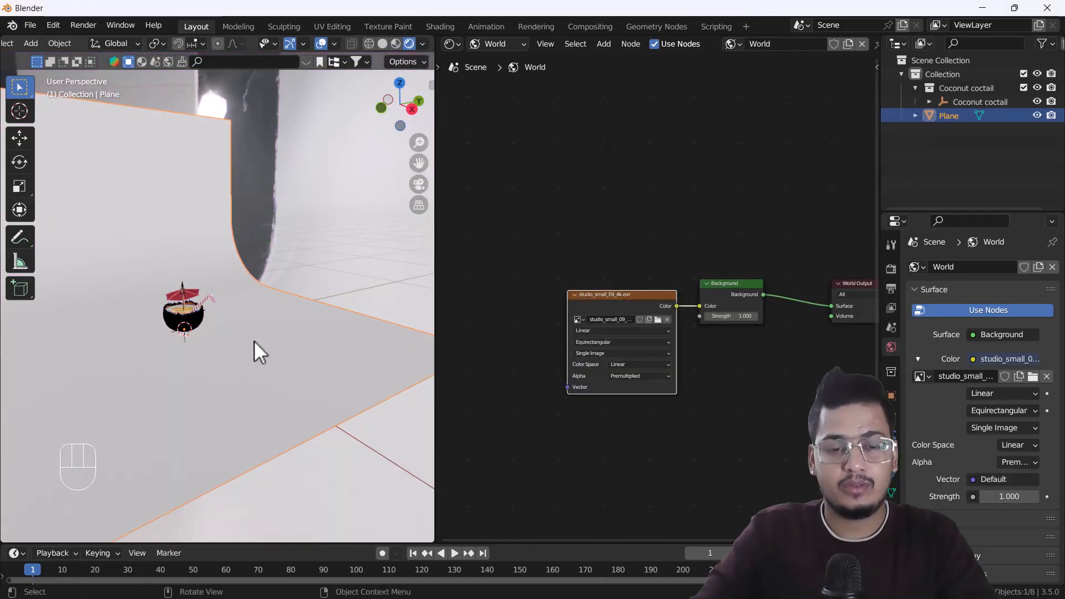
Examine the studio environment lighting on the coconut cocktail and backdrop from several angles and distances.
middle_drag(233, 325, 256, 327)
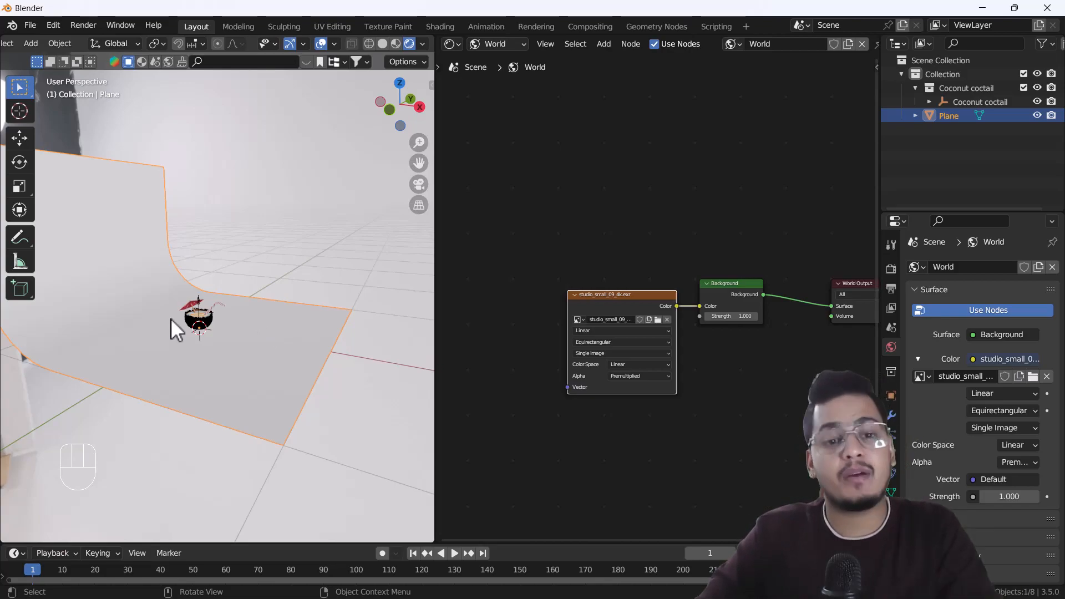
scroll(182, 314, up, 9)
shift+drag(275, 340, 281, 338)
scroll(367, 365, up, 3)
middle_drag(368, 365, 254, 375)
shift+middle_drag(254, 375, 249, 424)
scroll(229, 444, down, 2)
scroll(250, 424, up, 2)
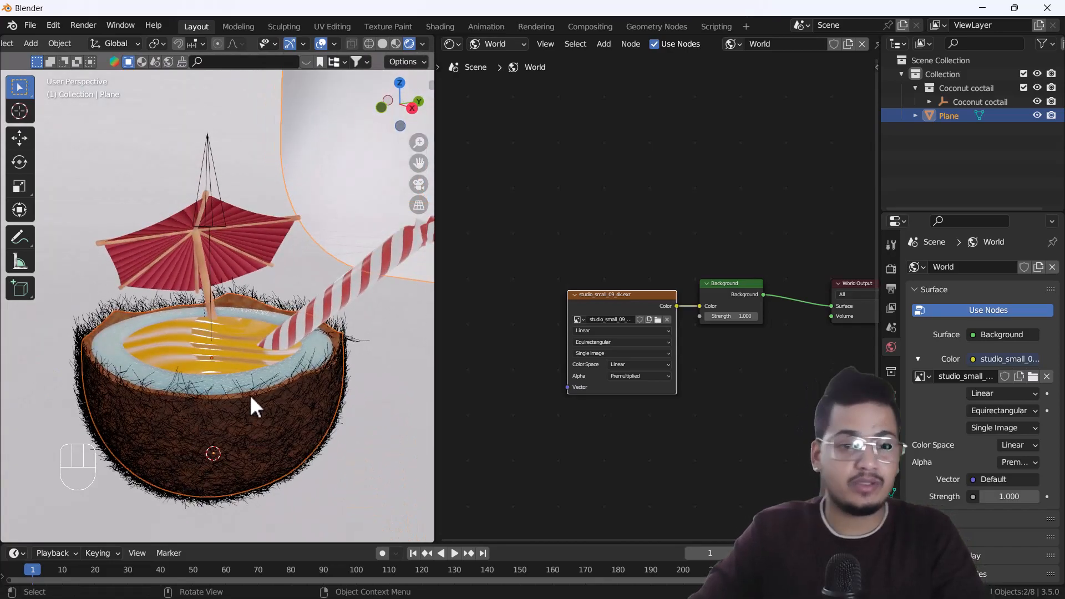
scroll(248, 357, up, 4)
scroll(249, 358, down, 2)
shift+middle_drag(249, 357, 210, 395)
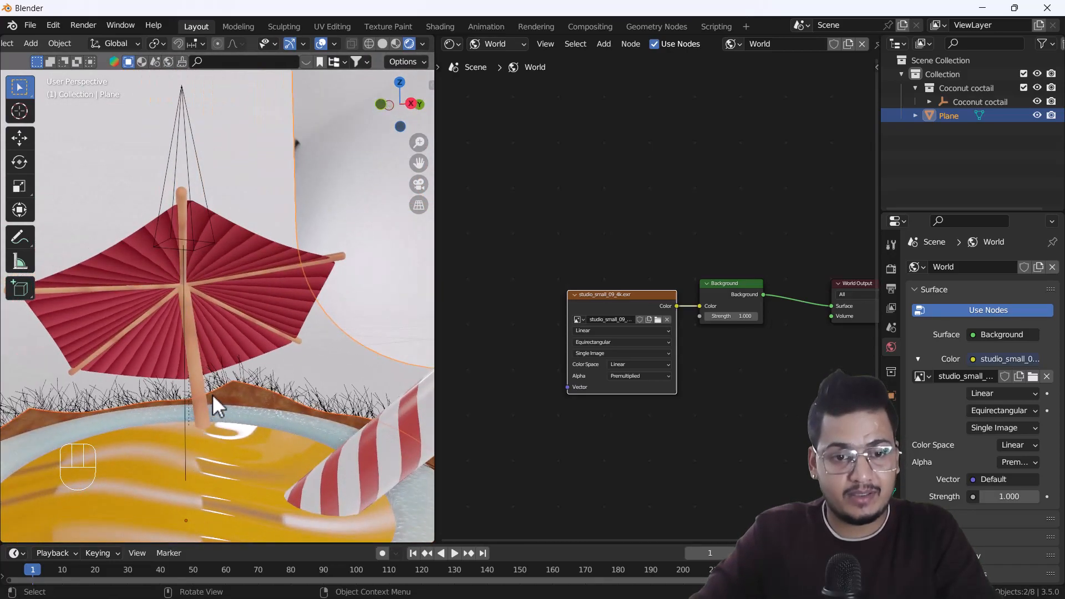
scroll(210, 394, down, 5)
middle_drag(224, 434, 246, 389)
scroll(246, 390, down, 3)
Add a camera to the scene and align it to the current view of the coconut cocktail.
key(shift+a)
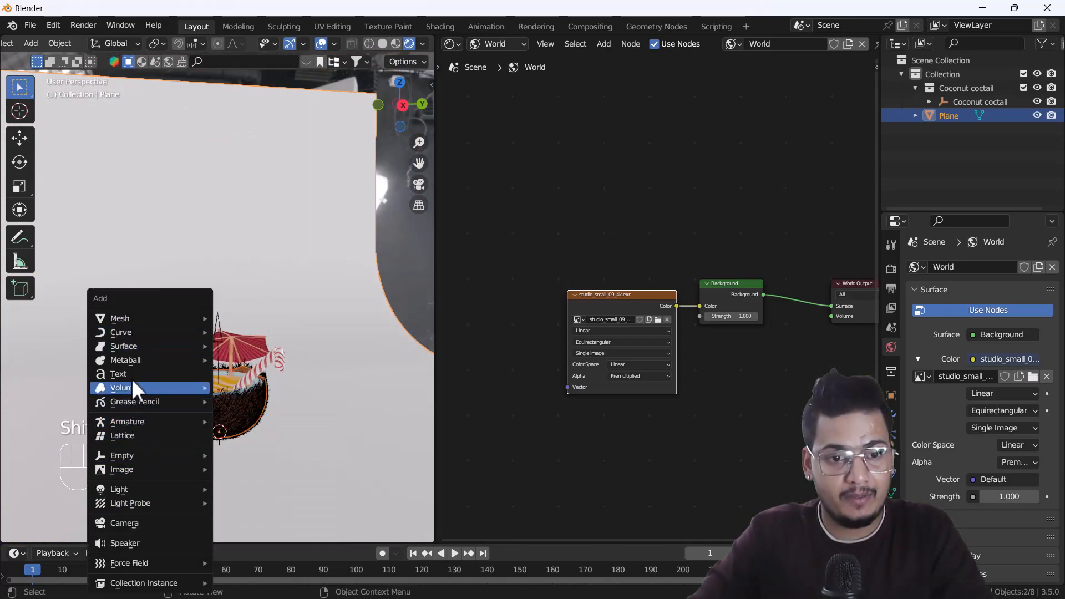
click(134, 527)
scroll(194, 405, down, 2)
middle_drag(207, 402, 239, 432)
scroll(218, 421, up, 5)
key(ctrl+alt+KP_0)
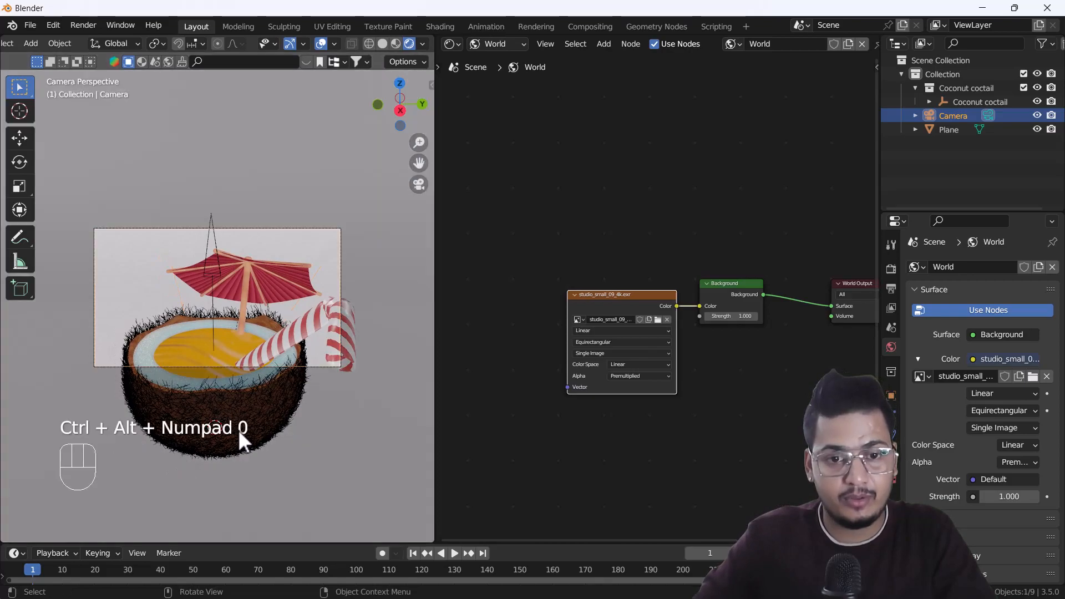
Set the render output's horizontal resolution to 1080 px for a square frame.
scroll(298, 460, up, 2)
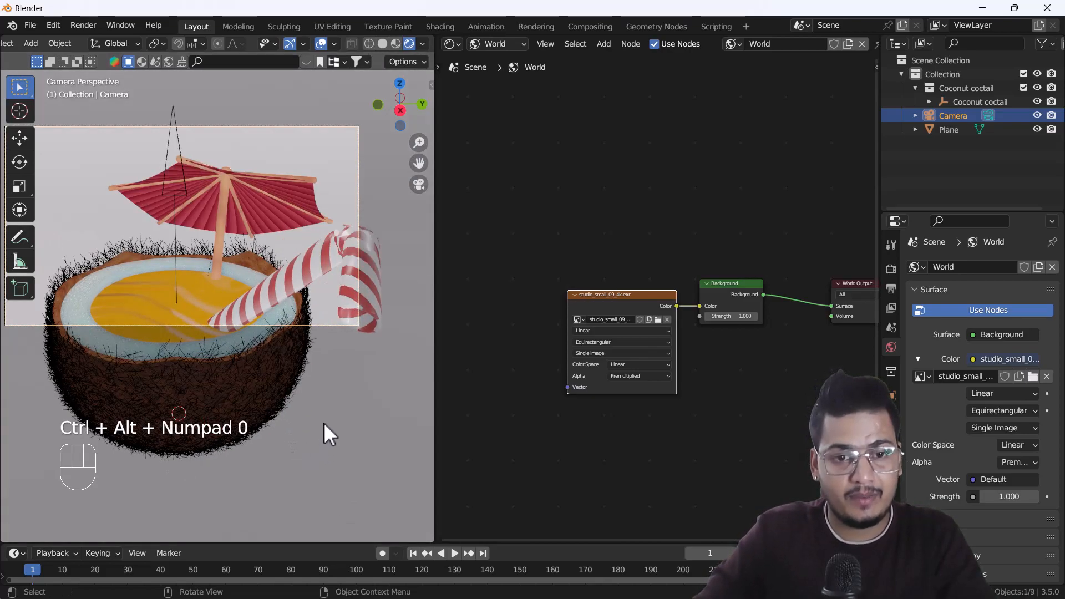
scroll(288, 371, down, 1)
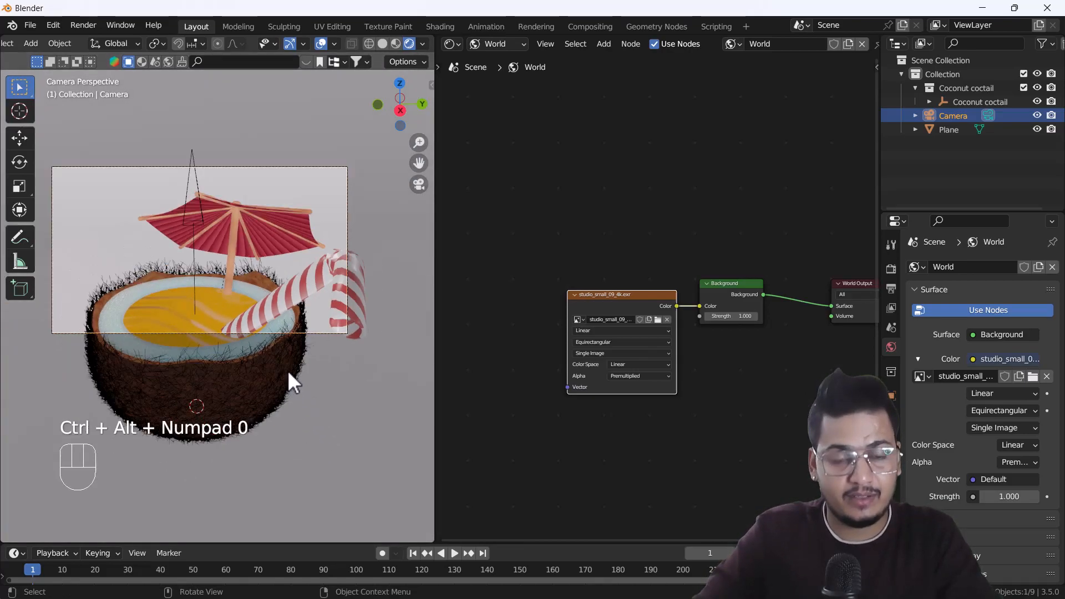
shift+middle_drag(283, 359, 302, 393)
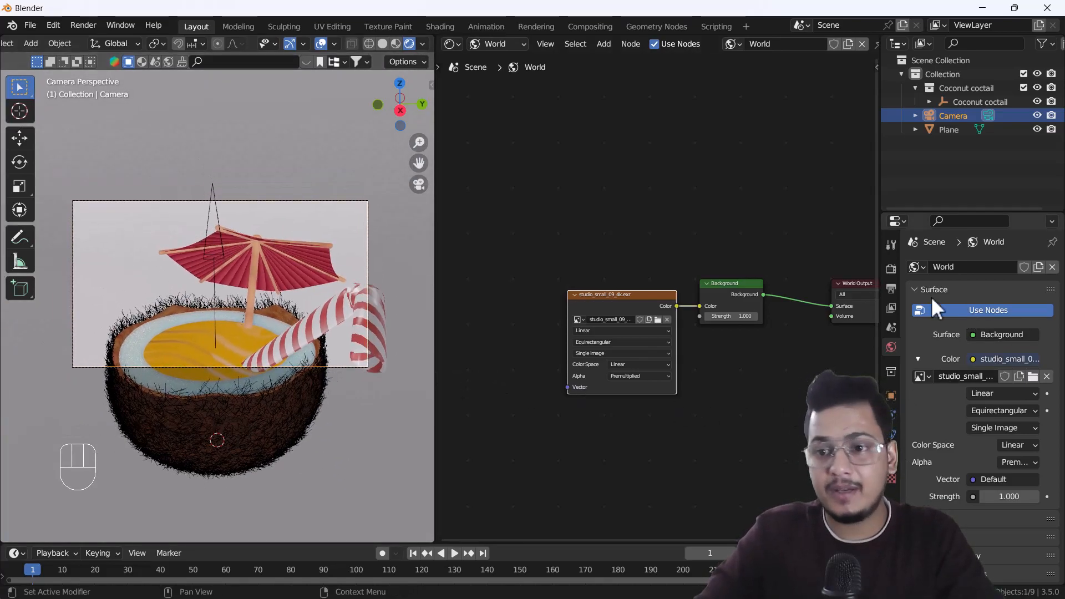
click(891, 270)
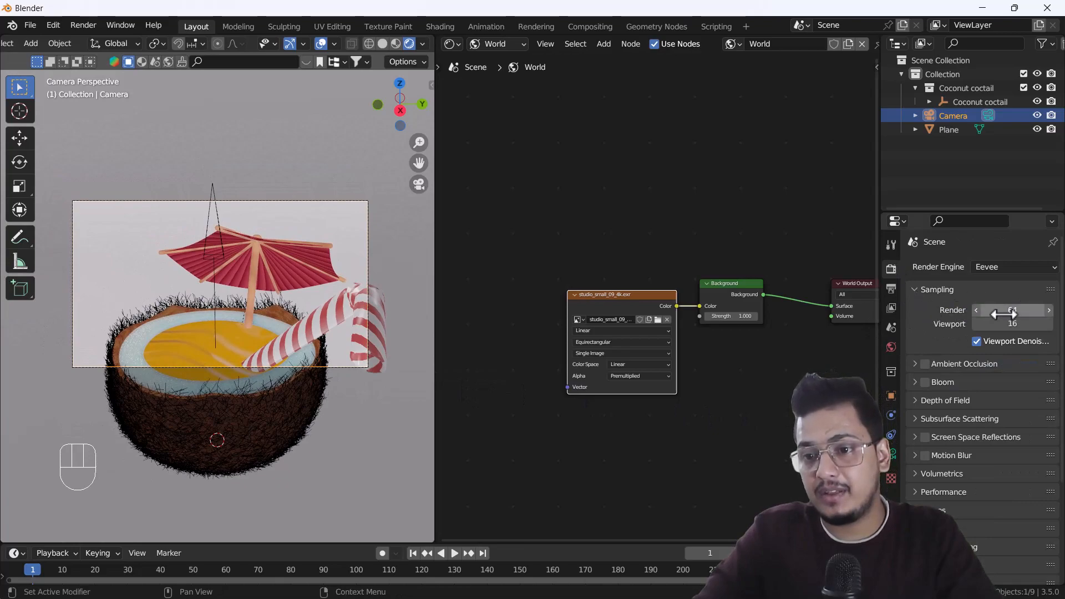
click(891, 289)
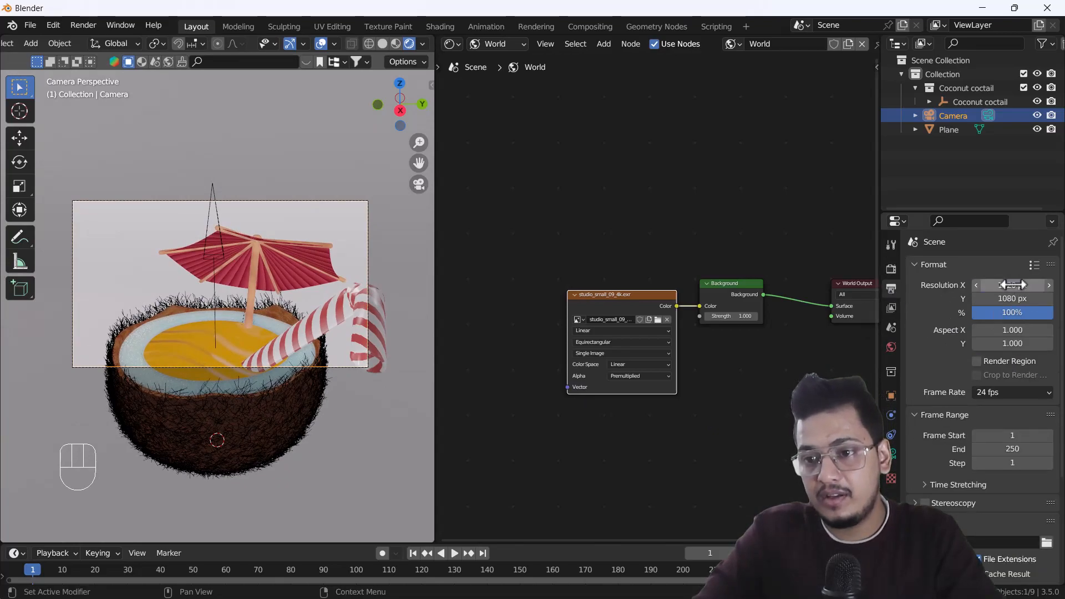
key(Return)
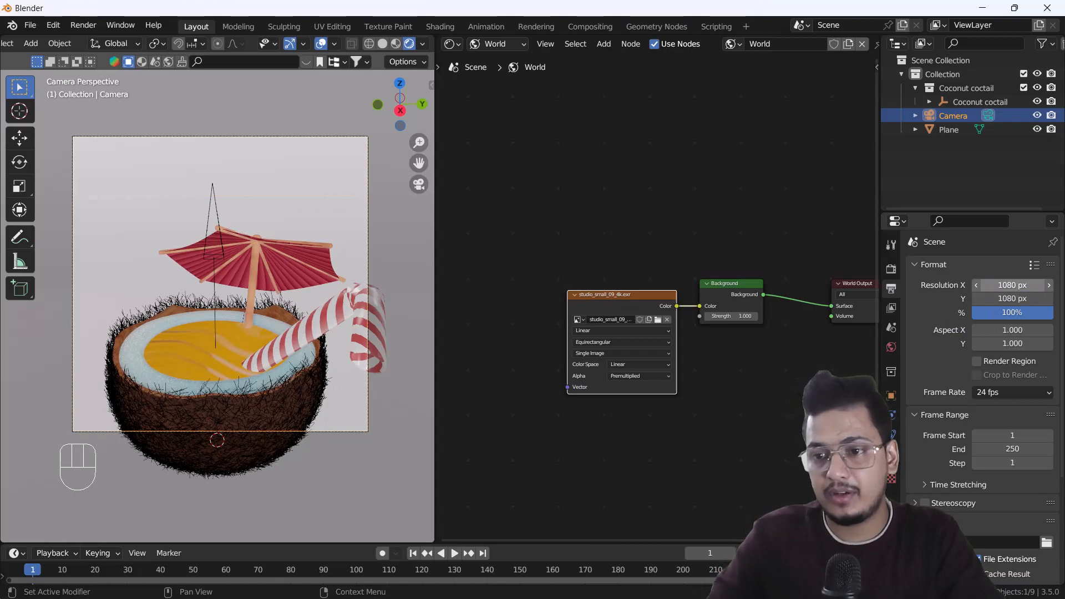
Lock the camera to the view and reframe it so the whole coconut cocktail sits inside the camera frame.
key(n)
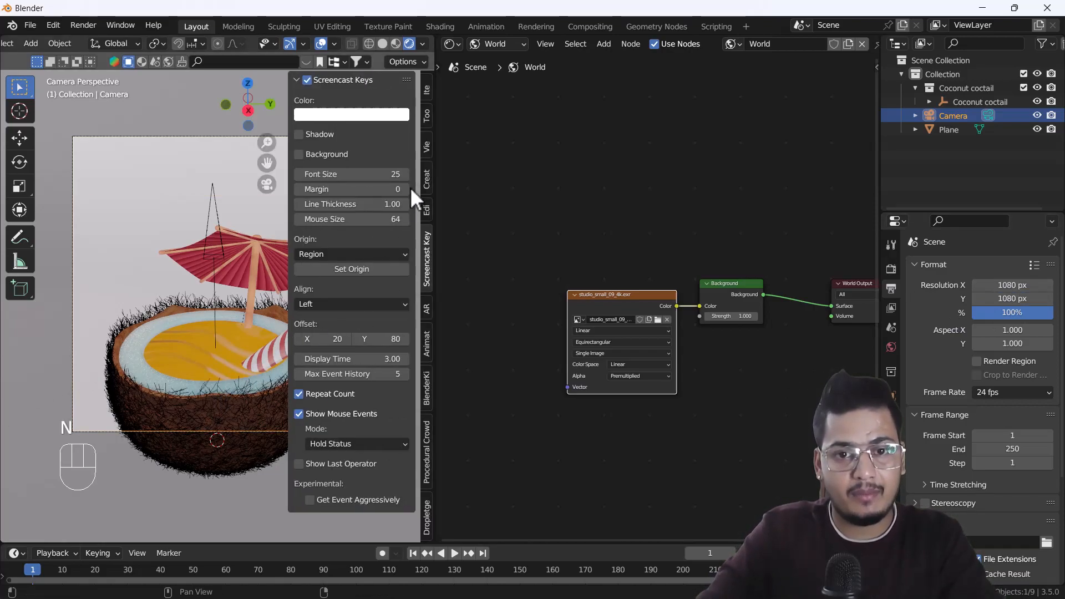
click(430, 146)
click(350, 251)
key(n)
scroll(233, 297, down, 4)
mouse_move(234, 311)
shift+middle_down()
mouse_move(244, 317)
mouse_move(233, 339)
mouse_move(242, 277)
mouse_move(227, 295)
mouse_move(244, 303)
shift+middle_up()
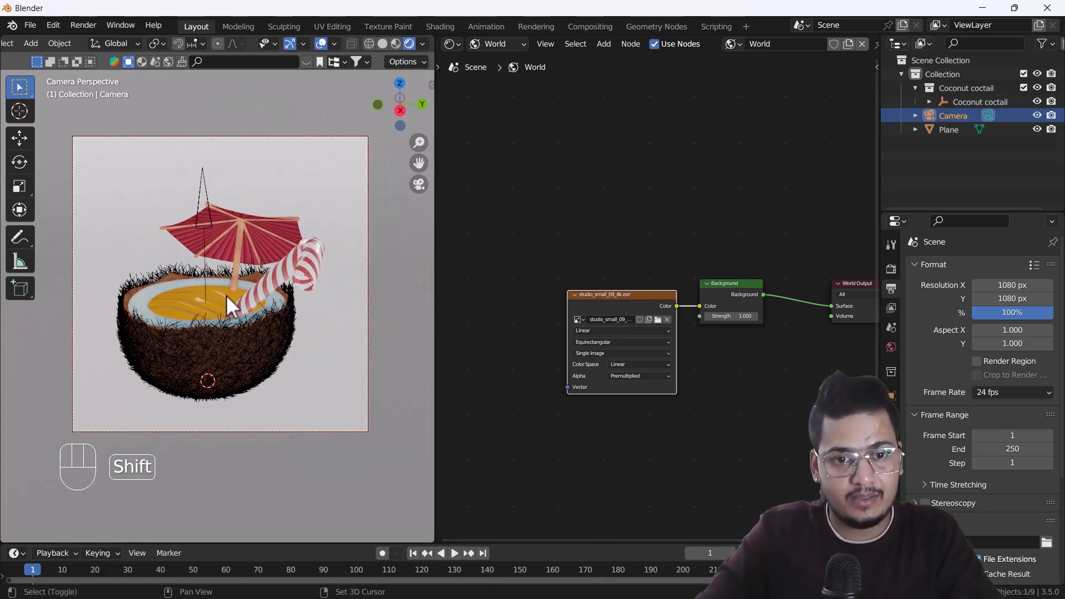
shift+middle_drag(211, 303, 240, 320)
click(258, 314)
mouse_move(239, 320)
shift+middle_down()
mouse_move(173, 333)
mouse_move(213, 321)
mouse_move(215, 332)
mouse_move(240, 335)
shift+middle_up()
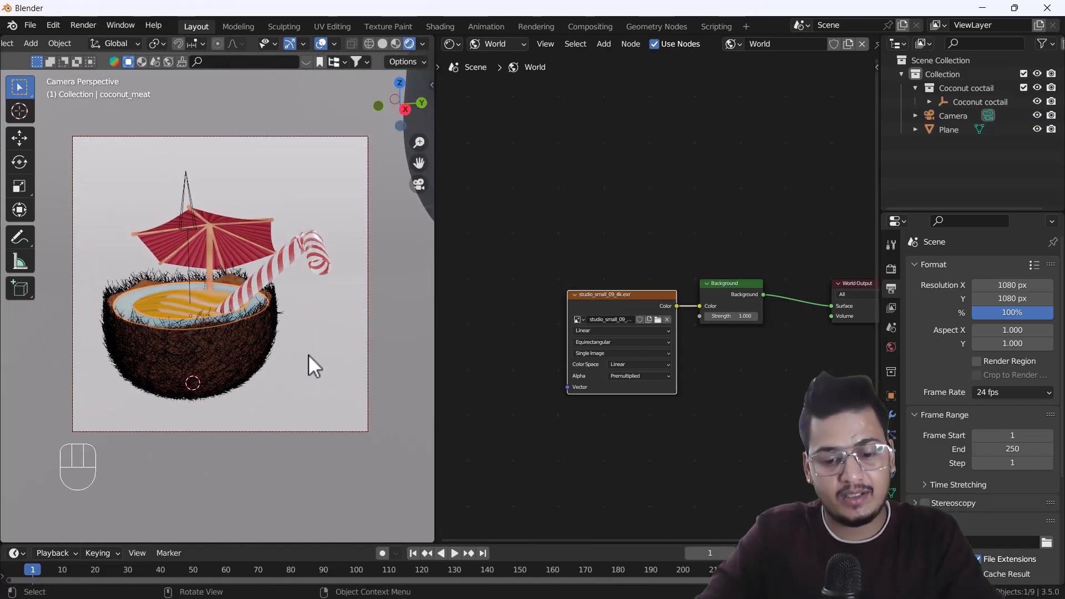
Unlock the camera from the view.
key(n)
click(347, 255)
key(n)
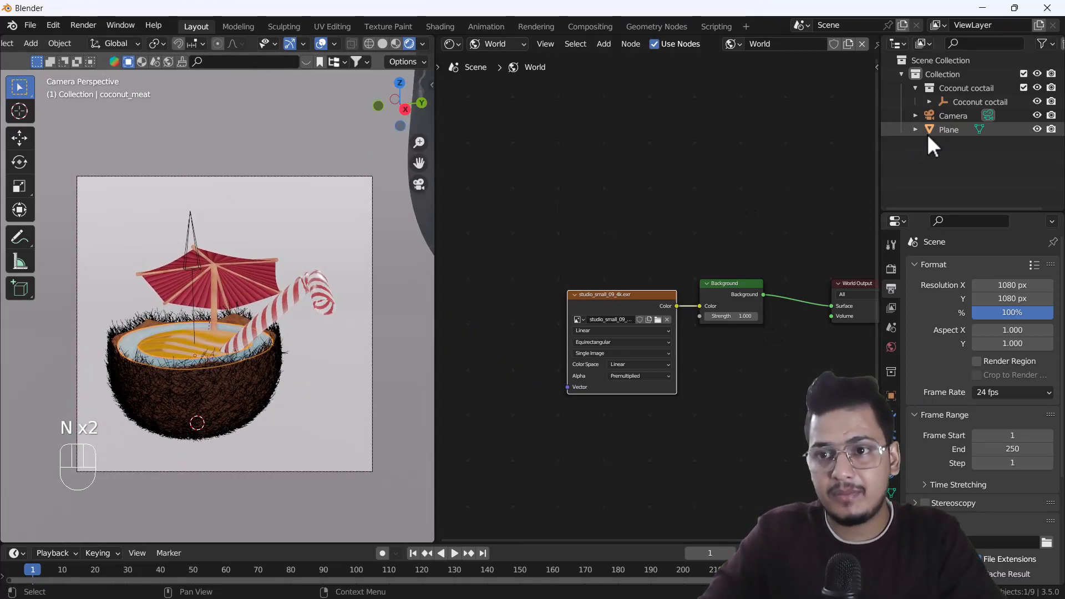
Set the camera's passepartout opacity to 1.000 in its viewport display settings.
click(944, 116)
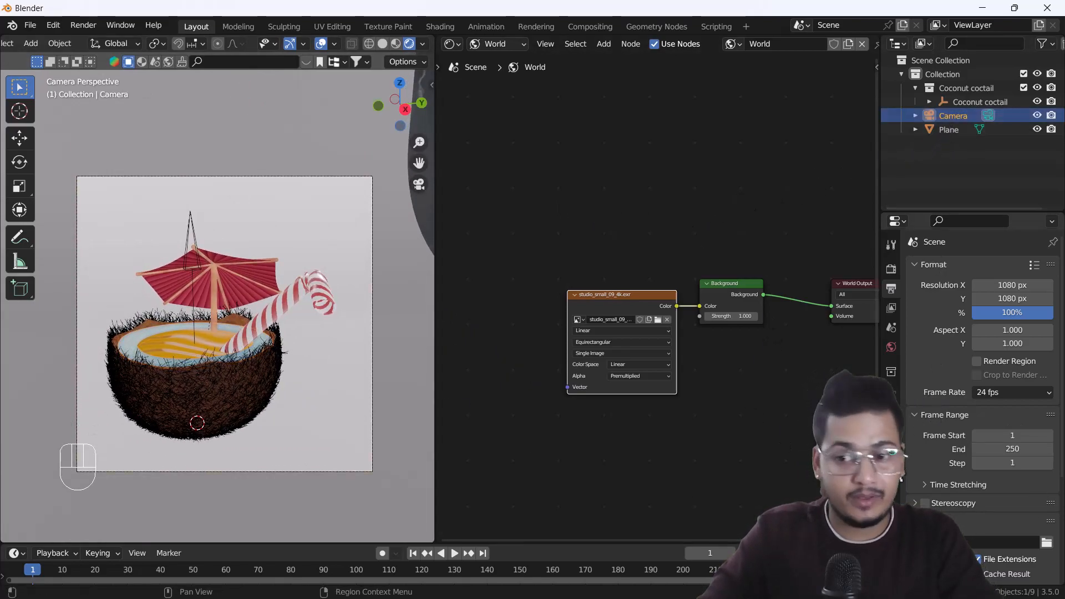
click(892, 435)
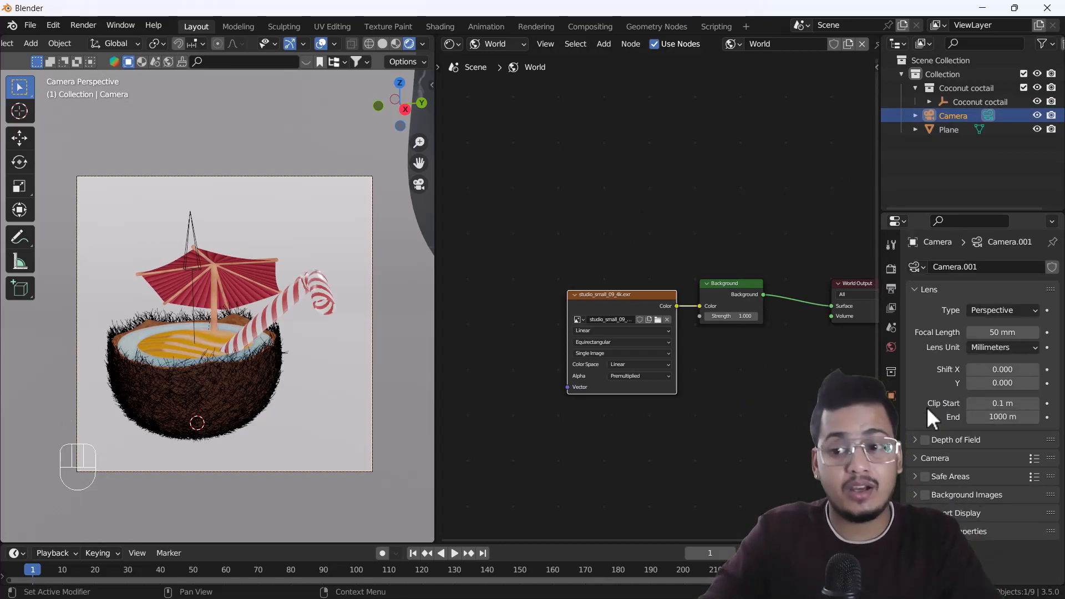
click(954, 511)
scroll(955, 492, down, 3)
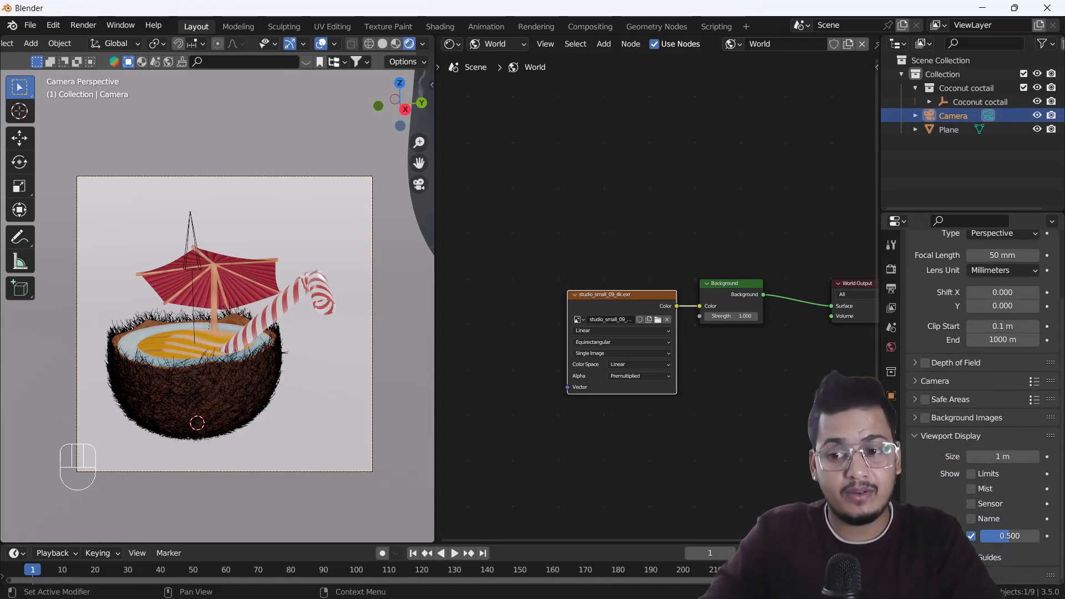
drag(1003, 540, 1039, 540)
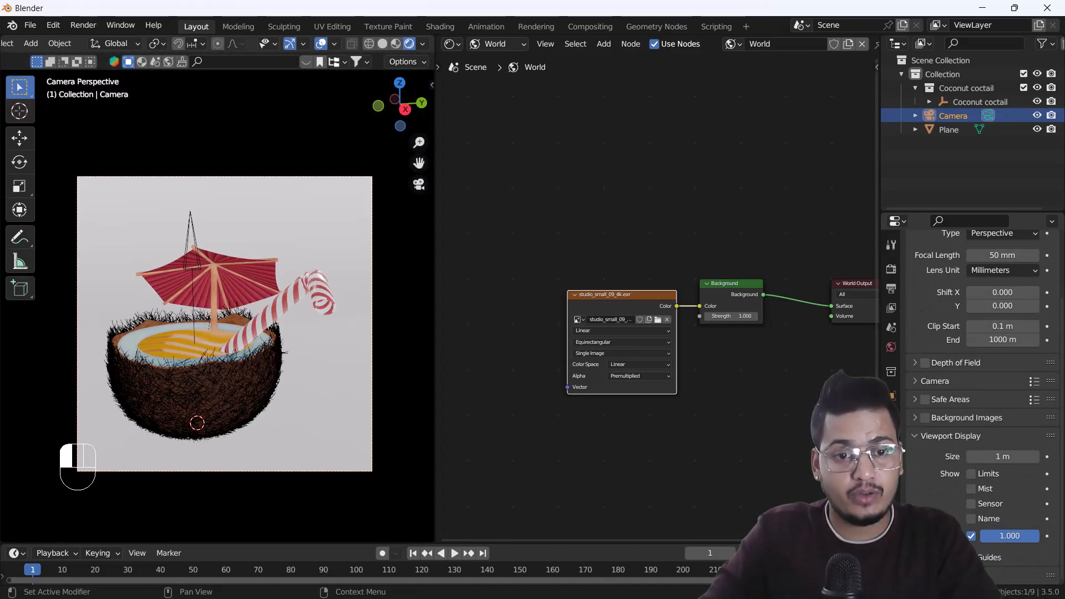
Give the backdrop plane a new material with a blue base color of hue 0.627, saturation 0.860 and value 0.800.
ctrl+middle_drag(138, 341, 272, 351)
ctrl+middle_drag(216, 348, 214, 363)
click(314, 229)
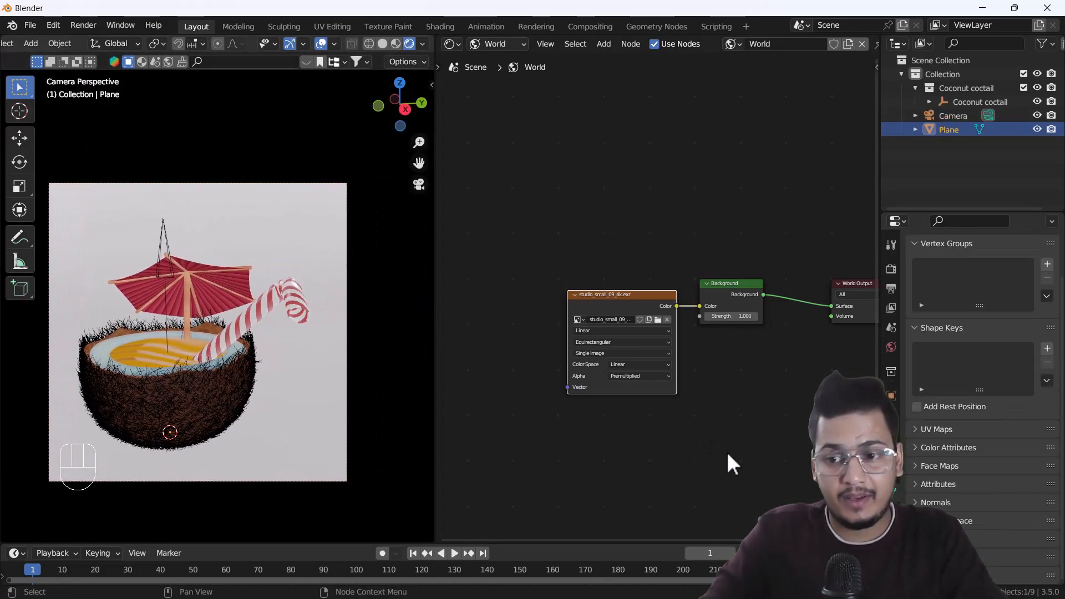
click(891, 511)
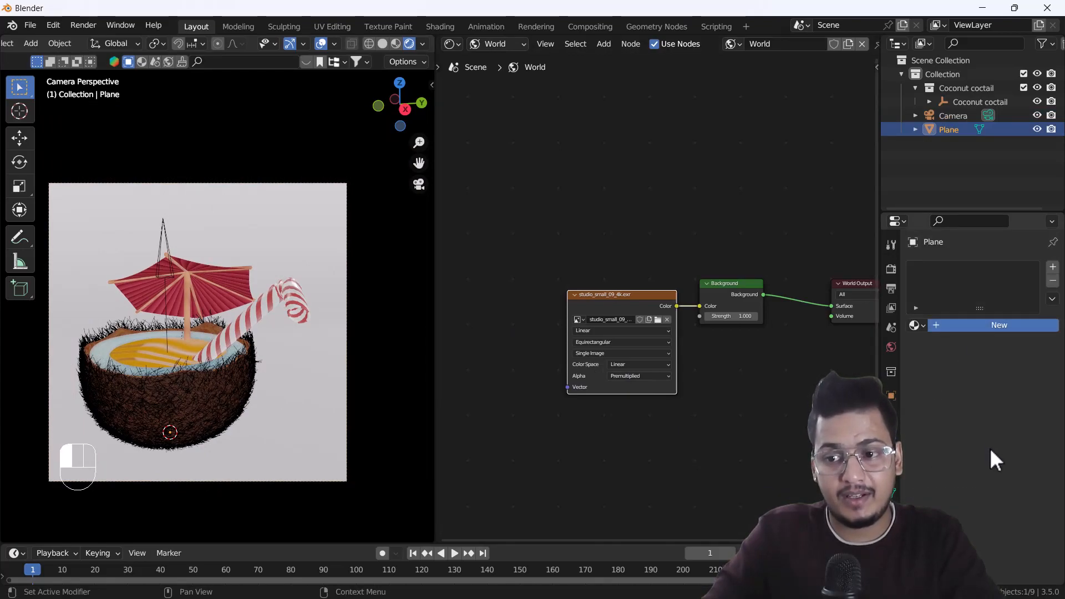
click(1001, 326)
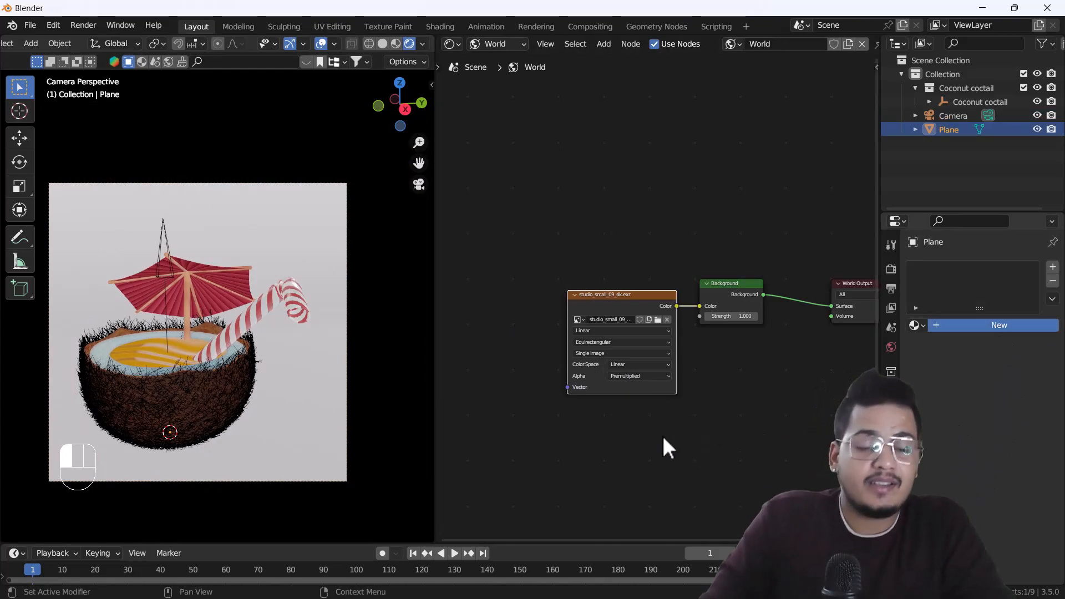
click(1010, 470)
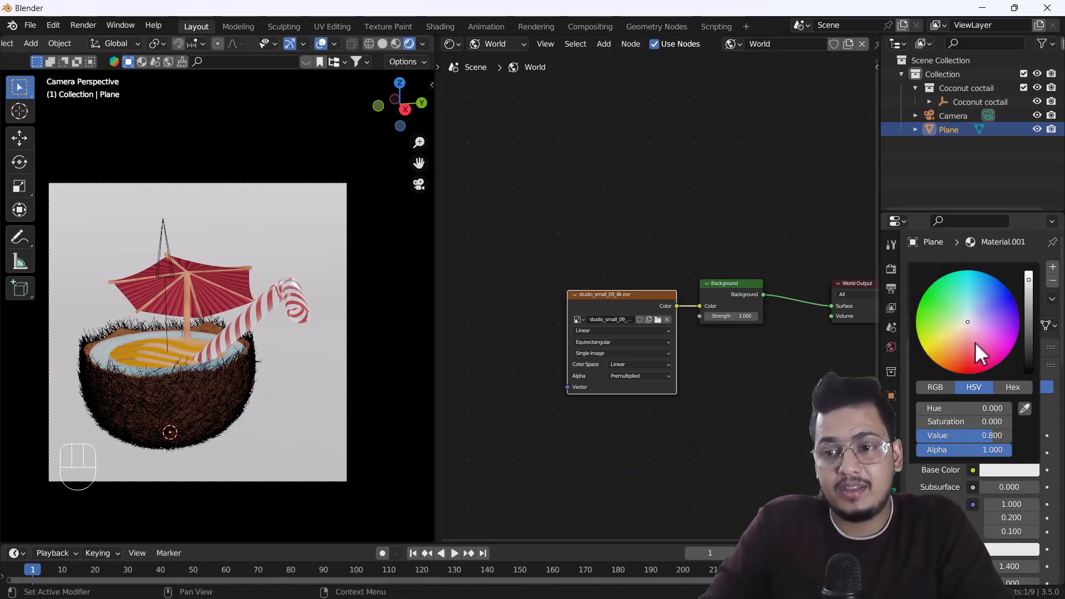
drag(967, 319, 988, 298)
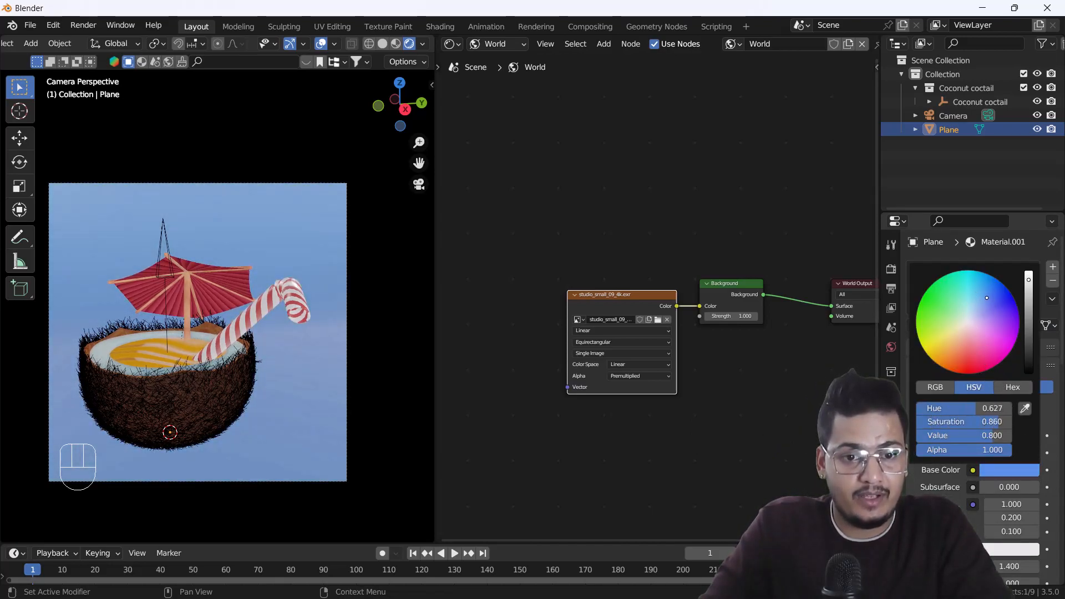
scroll(164, 352, up, 1)
mouse_move(167, 357)
shift+middle_down()
mouse_move(199, 362)
mouse_move(186, 365)
shift+middle_up()
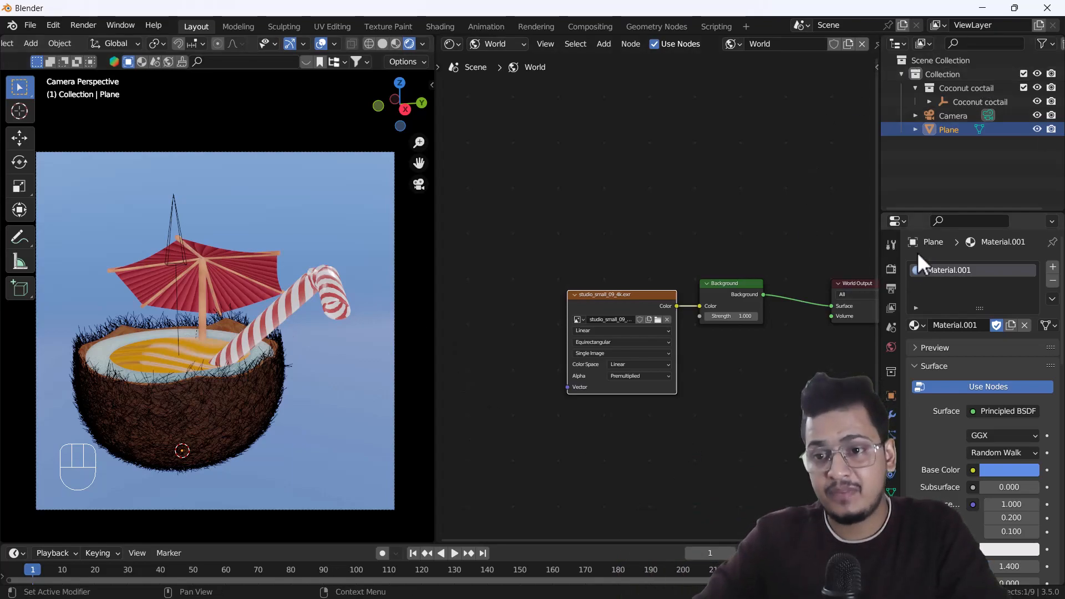
Enable Ambient Occlusion in the Eevee render settings.
click(891, 288)
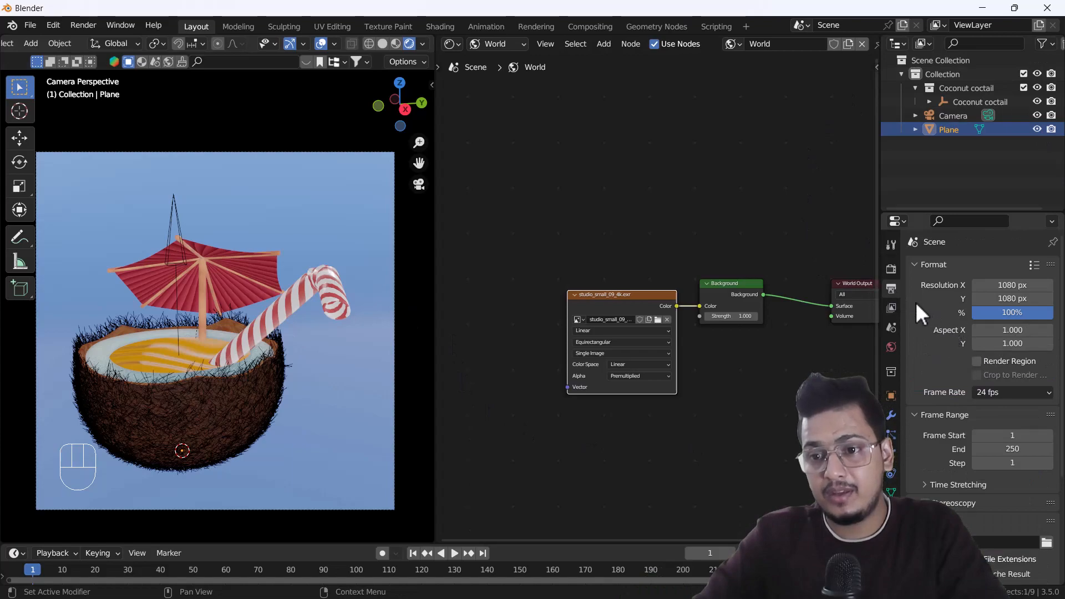
click(891, 270)
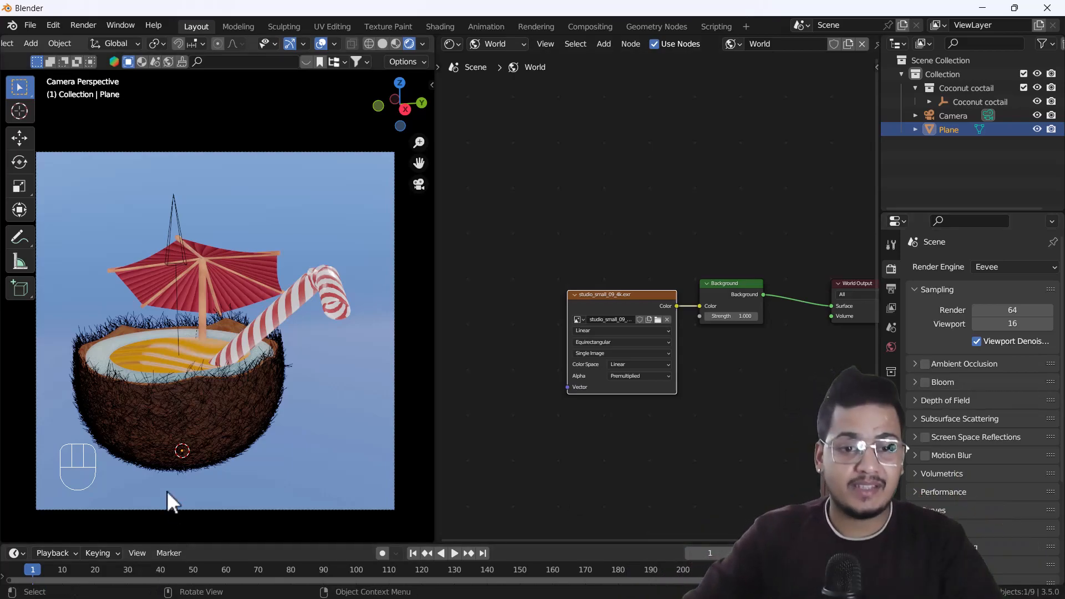
scroll(192, 430, up, 6)
shift+middle_drag(216, 353, 226, 456)
scroll(228, 335, up, 2)
scroll(228, 335, up, 3)
shift+middle_drag(236, 315, 211, 459)
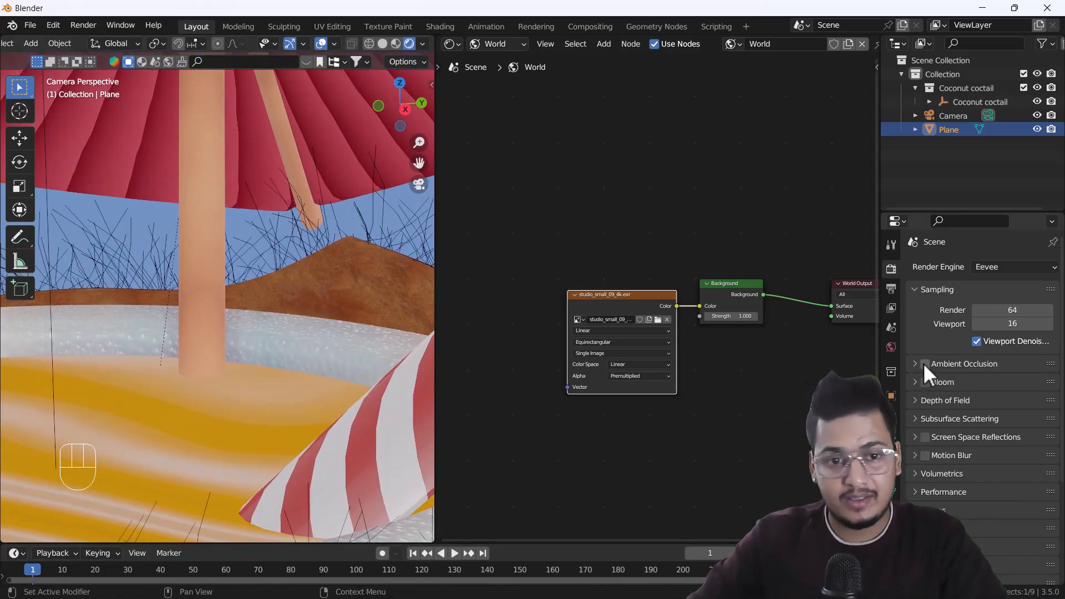
click(924, 364)
scroll(181, 351, down, 5)
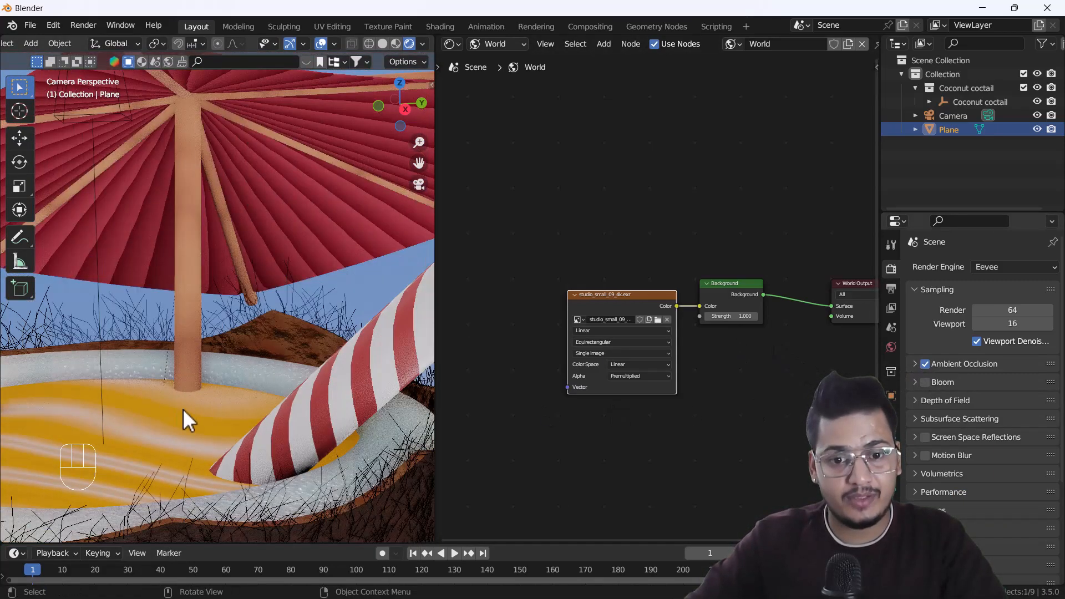
Compare the shading where the straw meets the drink with Ambient Occlusion off and on.
scroll(255, 447, up, 6)
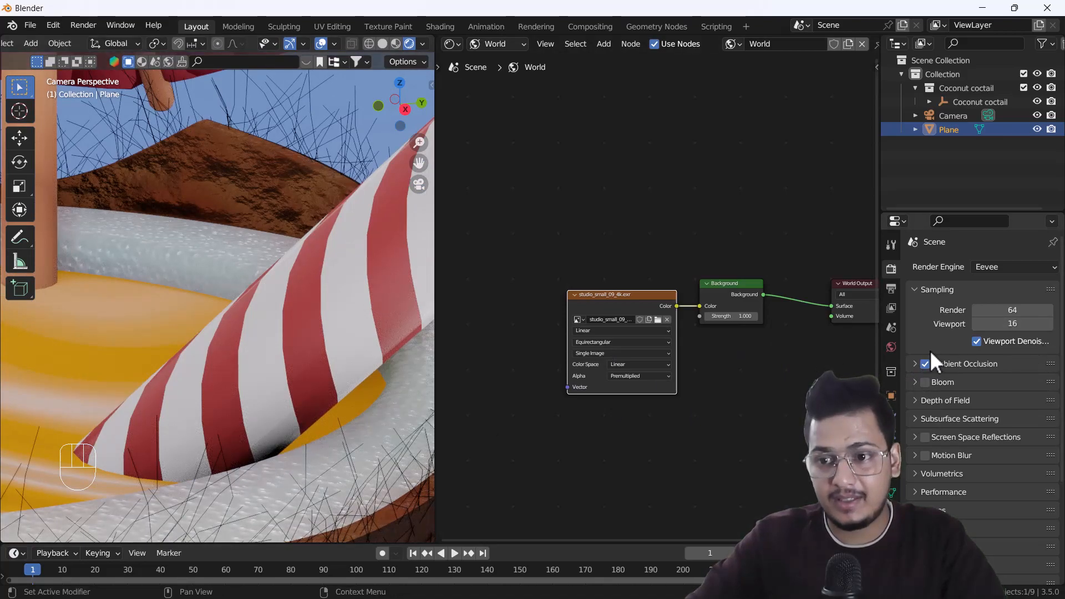
click(924, 364)
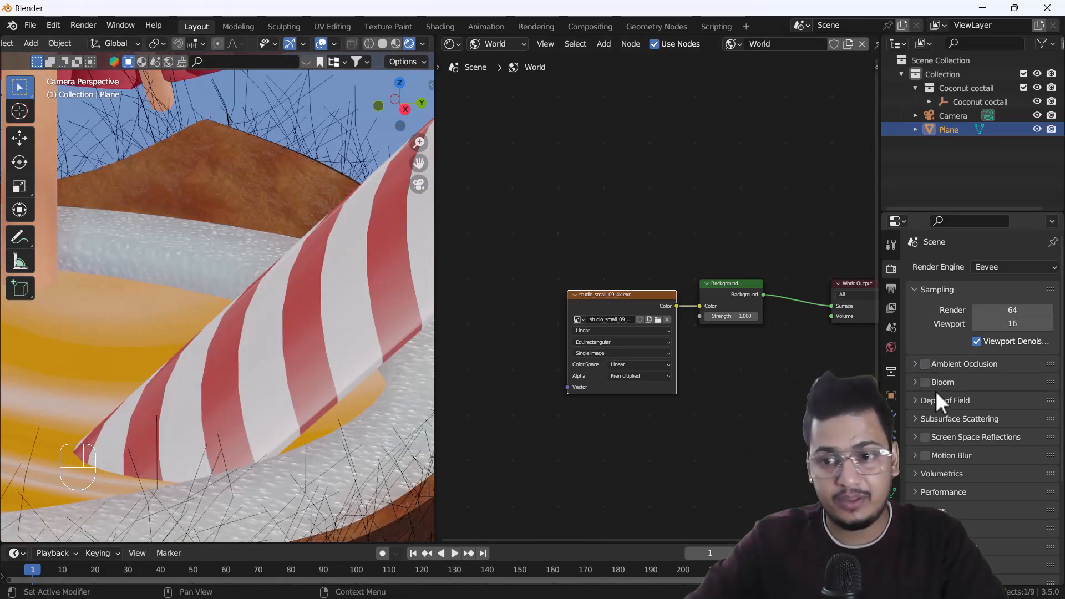
click(925, 364)
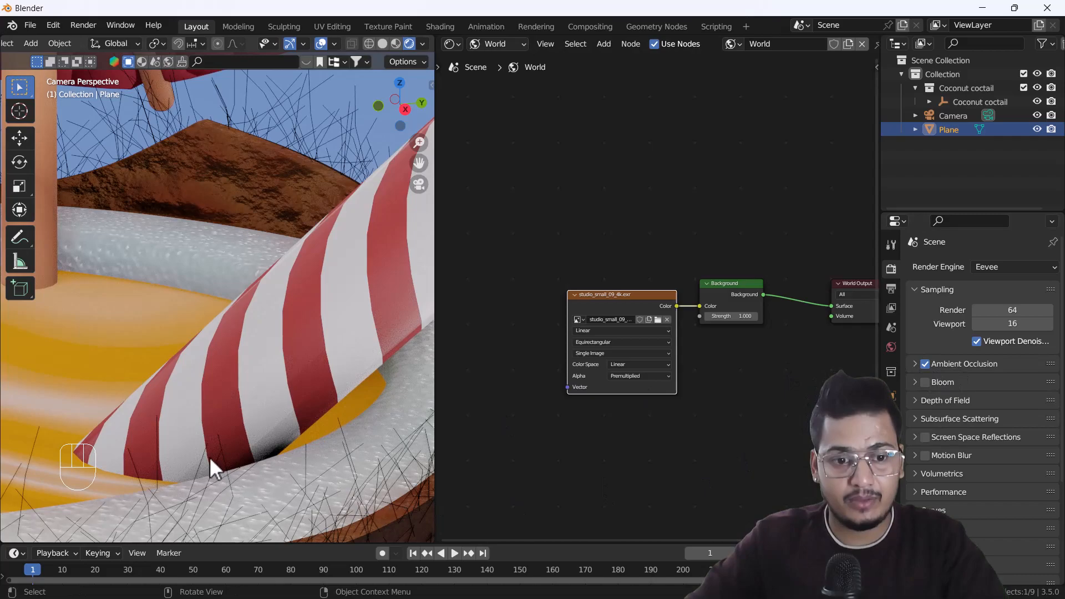
scroll(321, 445, down, 6)
shift+middle_drag(274, 427, 306, 382)
scroll(285, 327, up, 3)
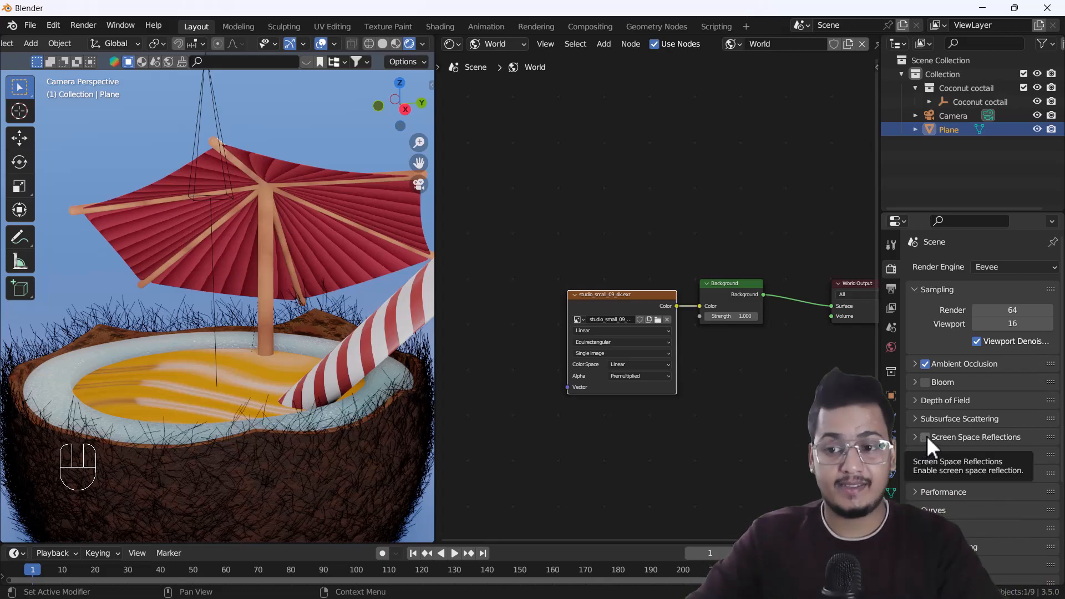
Enable Screen Space Reflections with Refraction in the Eevee render settings, comparing the reflections on the drink's surface.
click(924, 437)
scroll(166, 408, up, 5)
scroll(138, 372, up, 2)
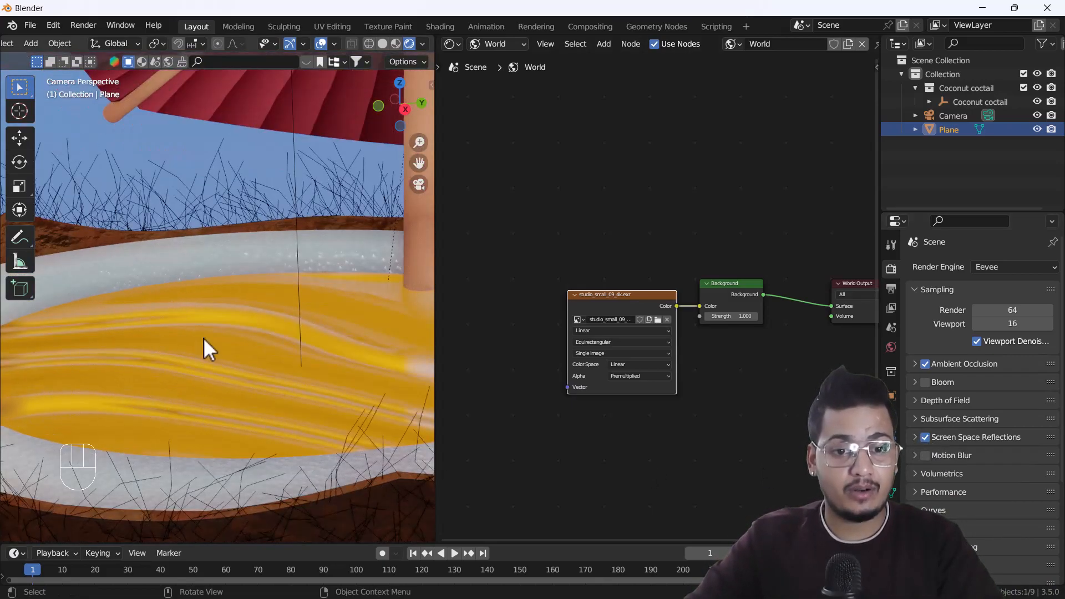
click(924, 437)
click(923, 437)
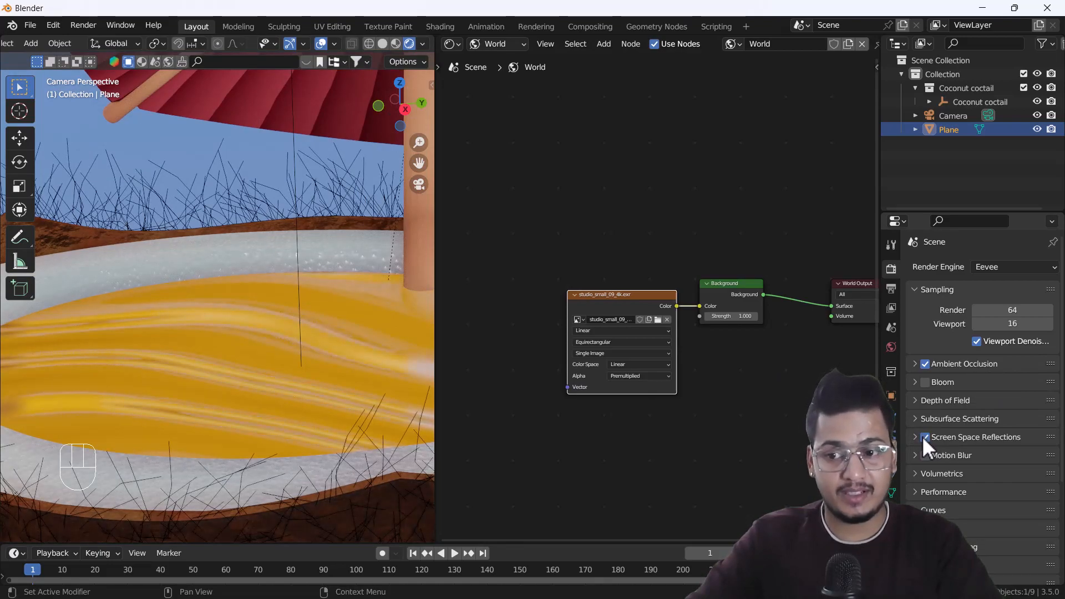
click(914, 437)
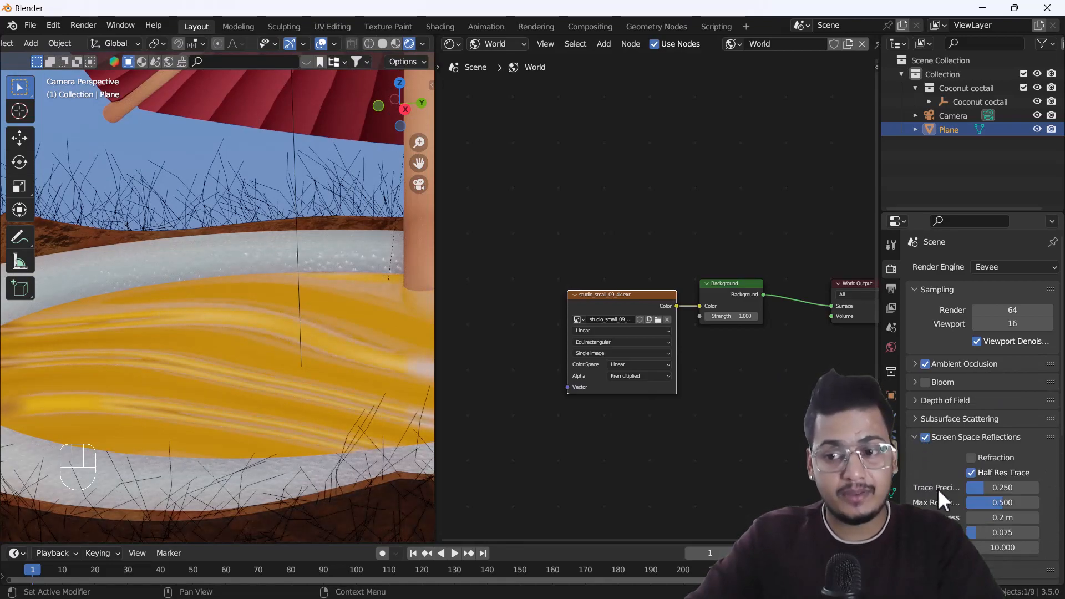
click(970, 458)
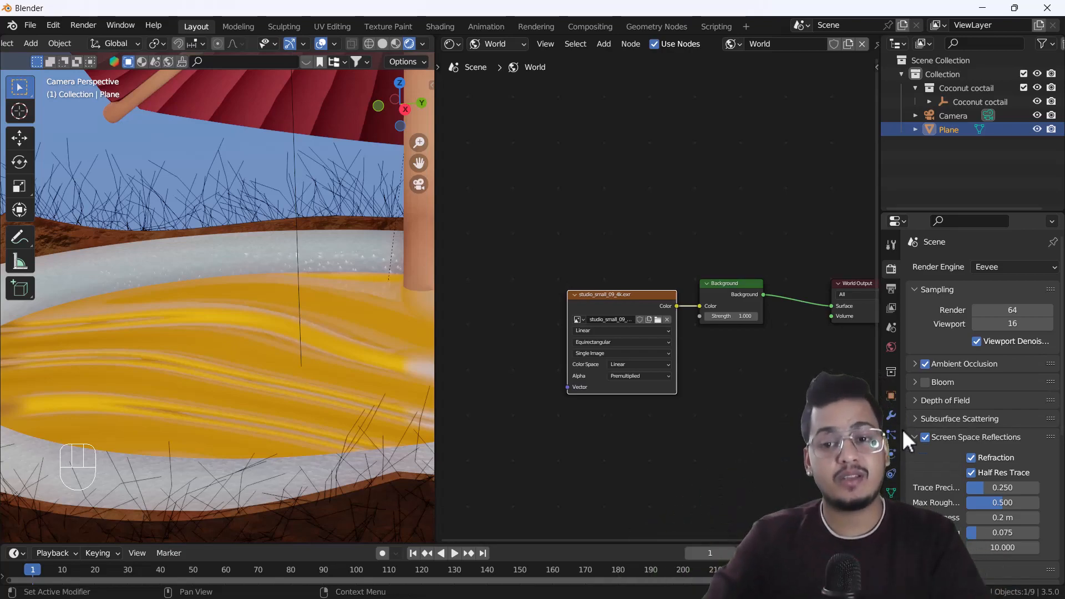
Examine the cocktail in the camera view with Ambient Occlusion toggled off and back on.
key(Home)
scroll(265, 332, down, 3)
shift+middle_drag(262, 428, 220, 396)
scroll(244, 396, up, 4)
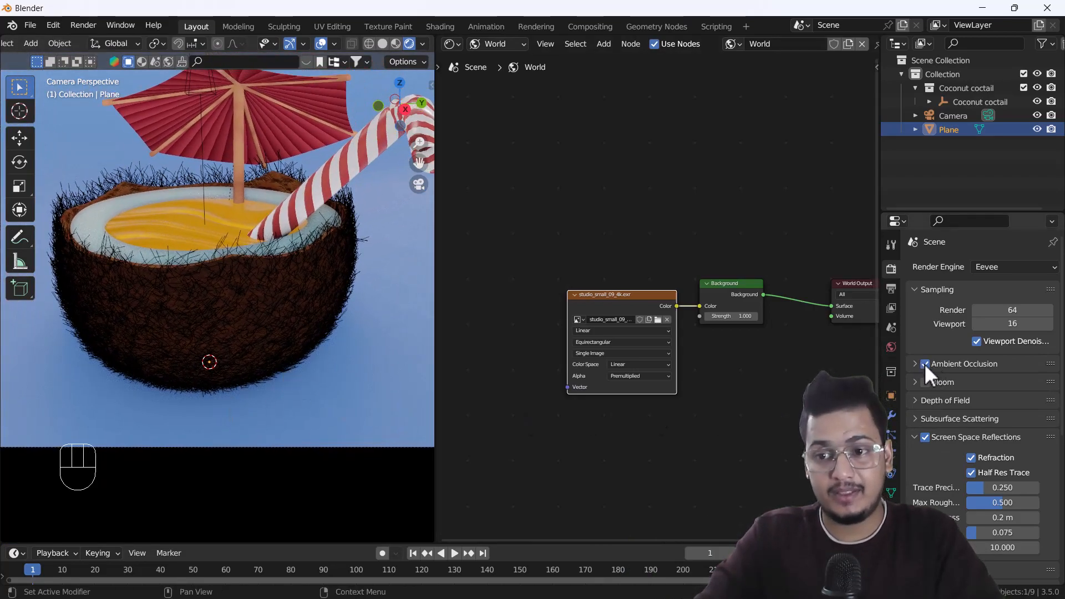
click(924, 363)
click(924, 364)
Hide the viewport overlays to get a clean camera view of the cocktail.
scroll(243, 407, down, 3)
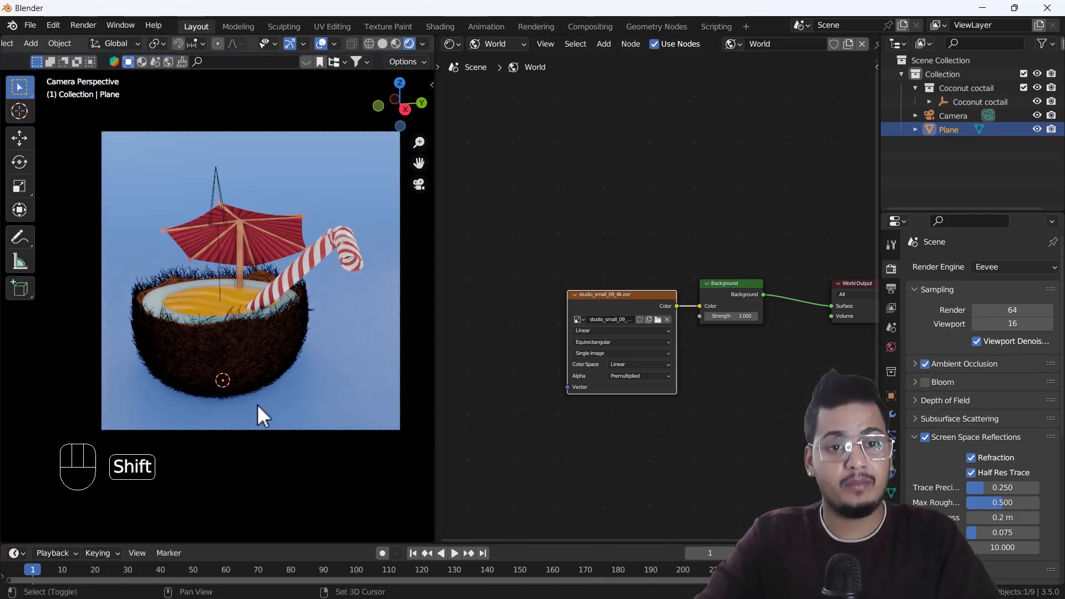
shift+middle_drag(257, 404, 235, 429)
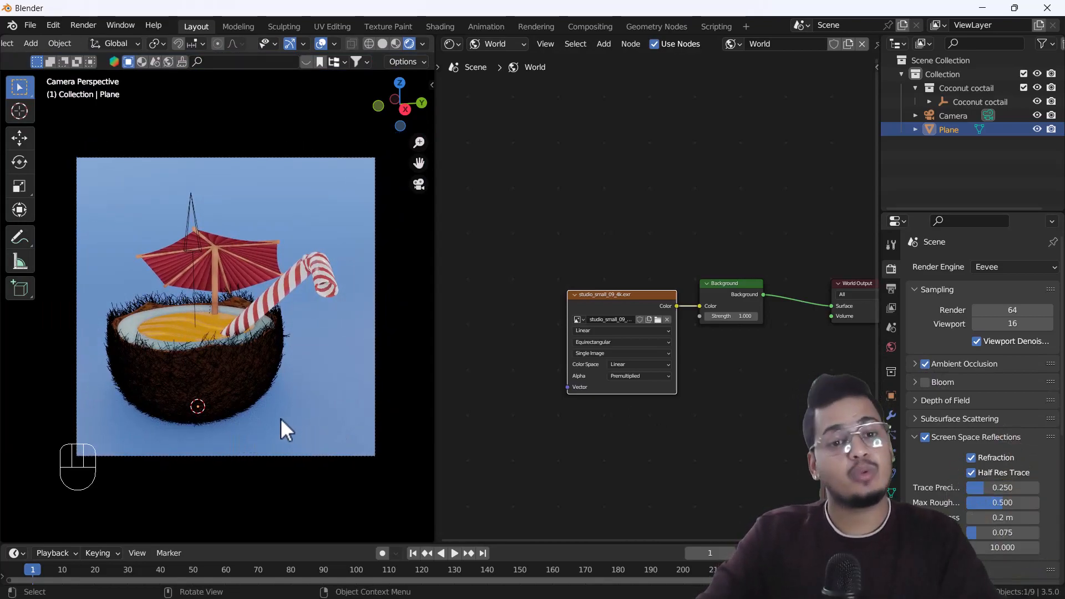
scroll(227, 303, up, 2)
click(321, 44)
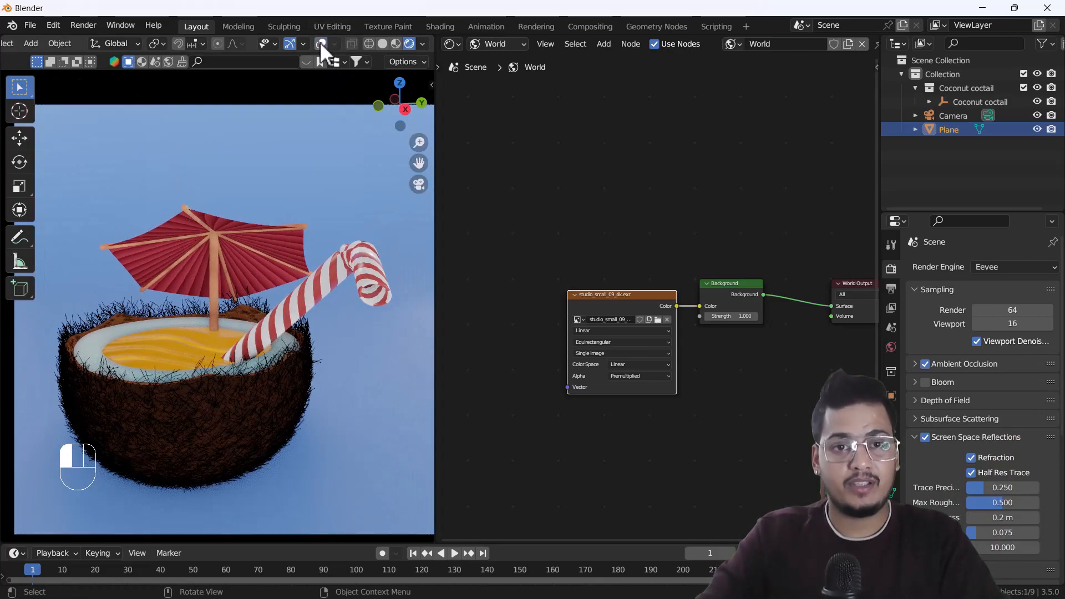
Preview the scene in the Cycles render engine and switch back to Eevee.
click(995, 266)
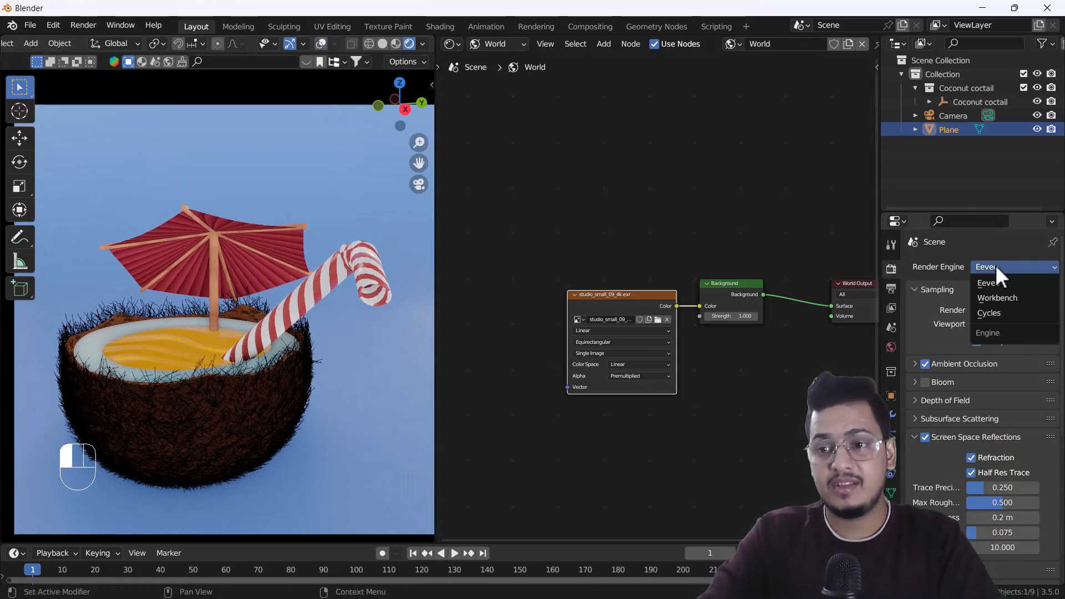
click(997, 314)
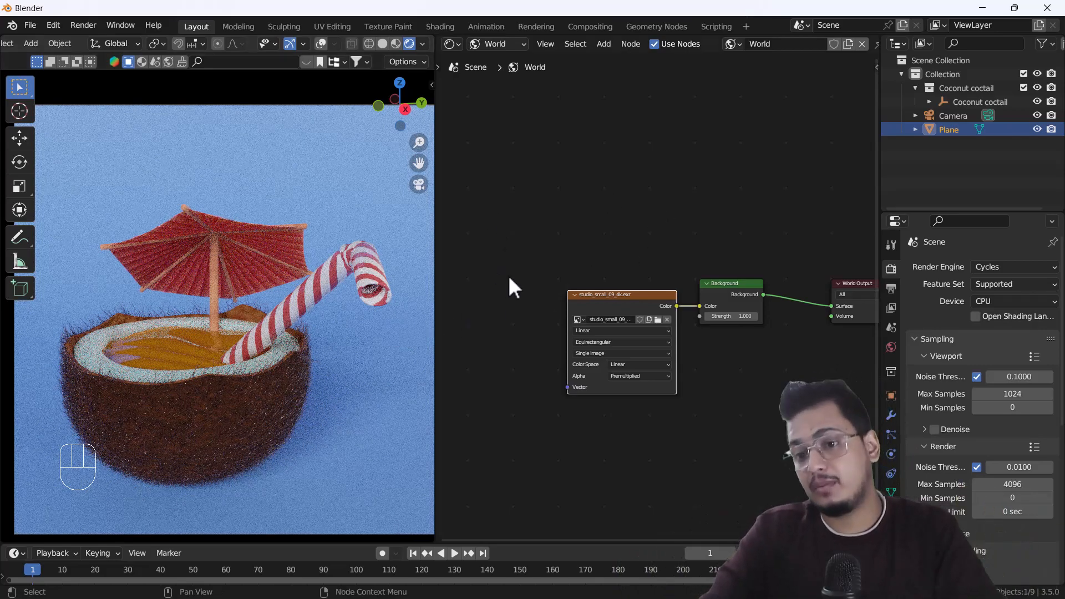
click(999, 266)
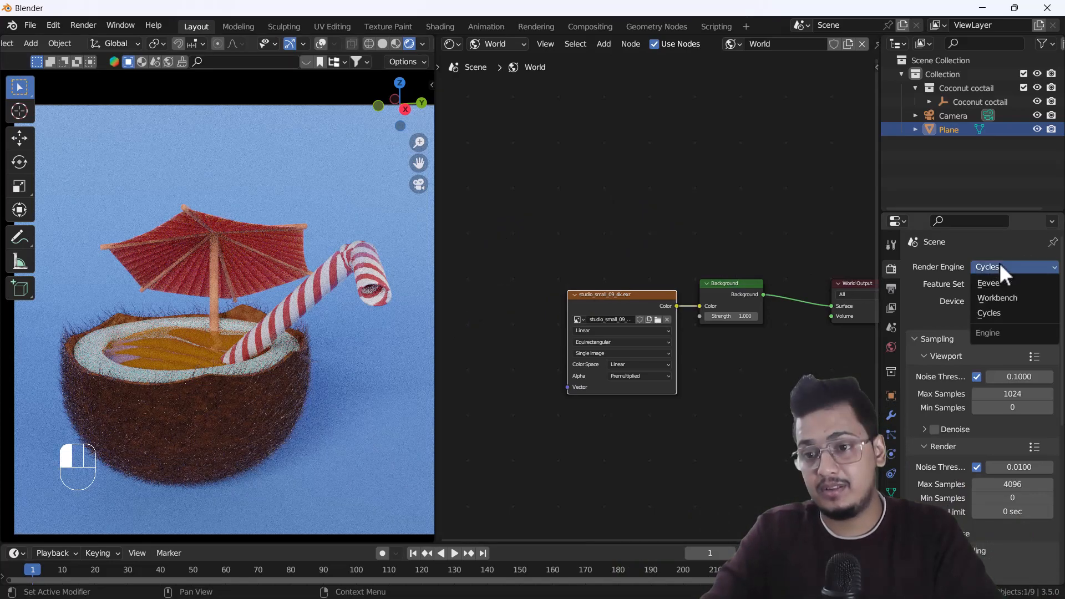
click(997, 283)
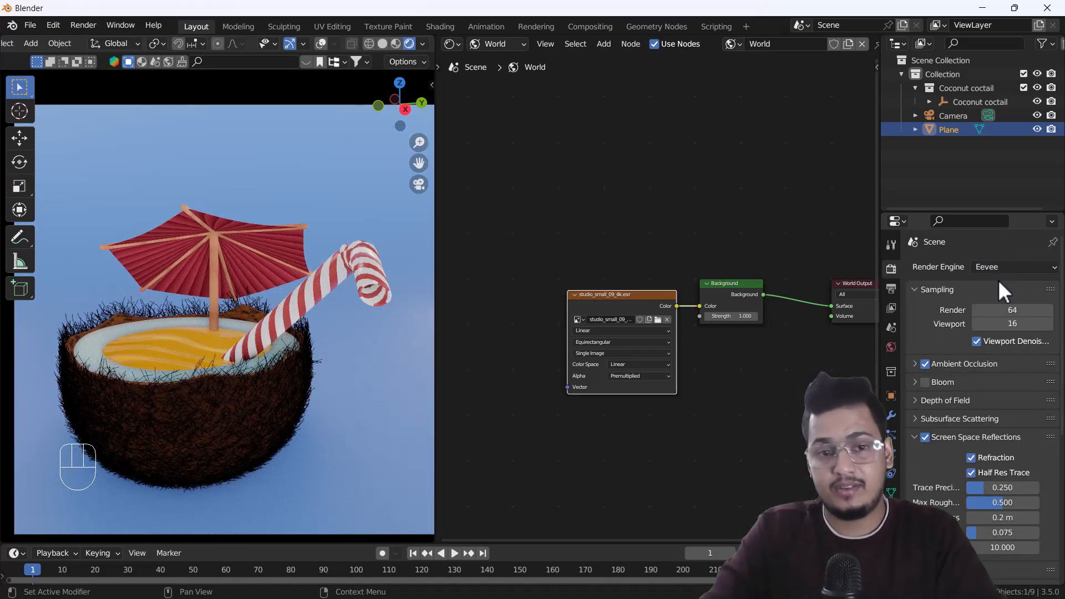
scroll(211, 328, up, 2)
scroll(211, 330, down, 1)
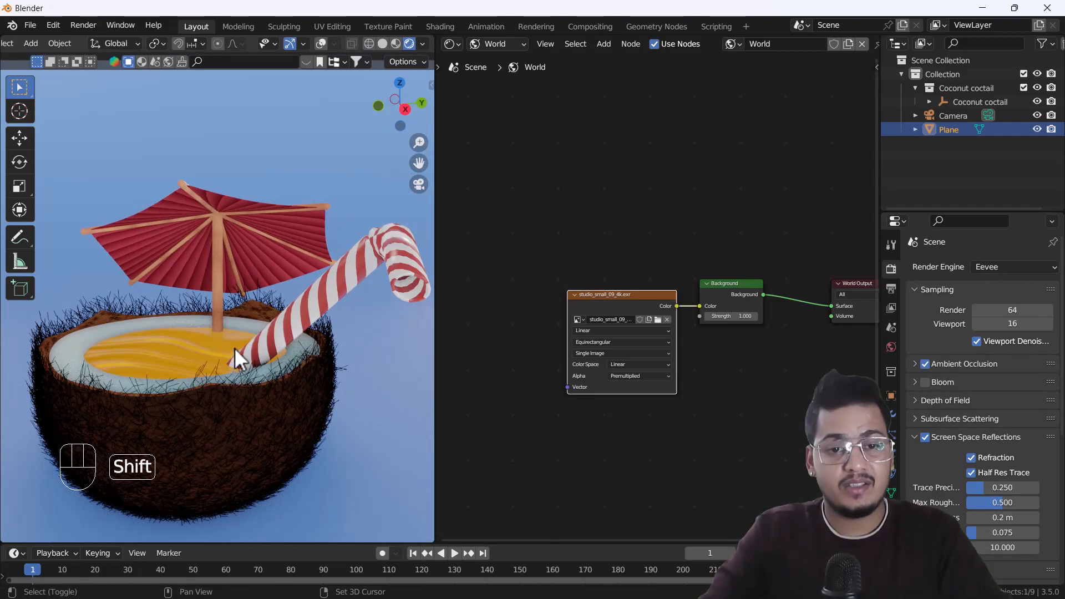
shift+middle_drag(232, 349, 242, 314)
scroll(242, 315, down, 4)
shift+middle_drag(269, 368, 267, 368)
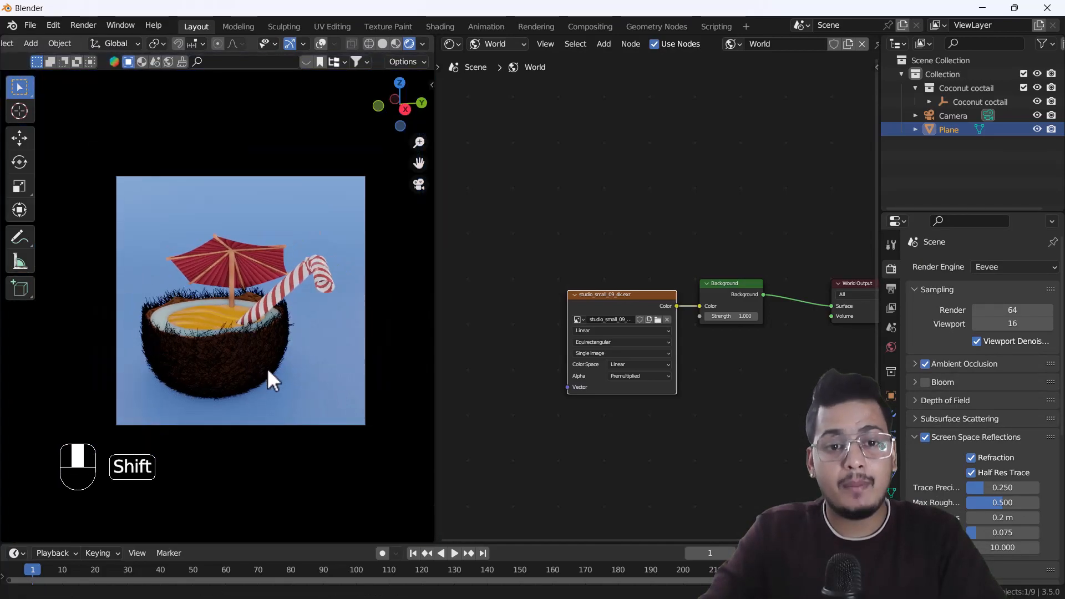
scroll(272, 369, up, 2)
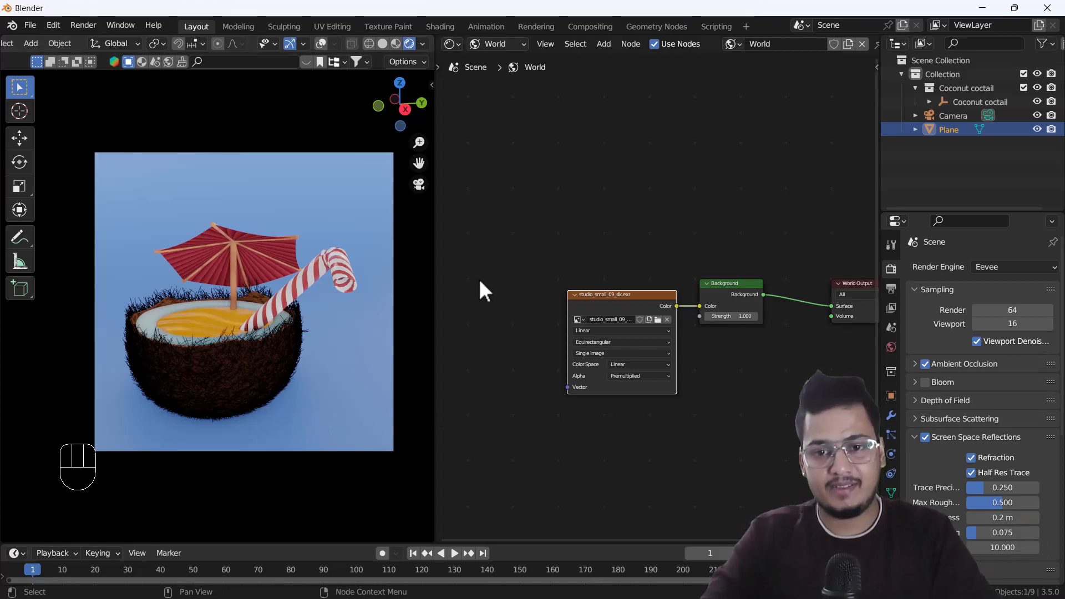
Search the add-ons in the preferences for "node" to check whether Node Wrangler is enabled, and close the preferences.
key(shift+a)
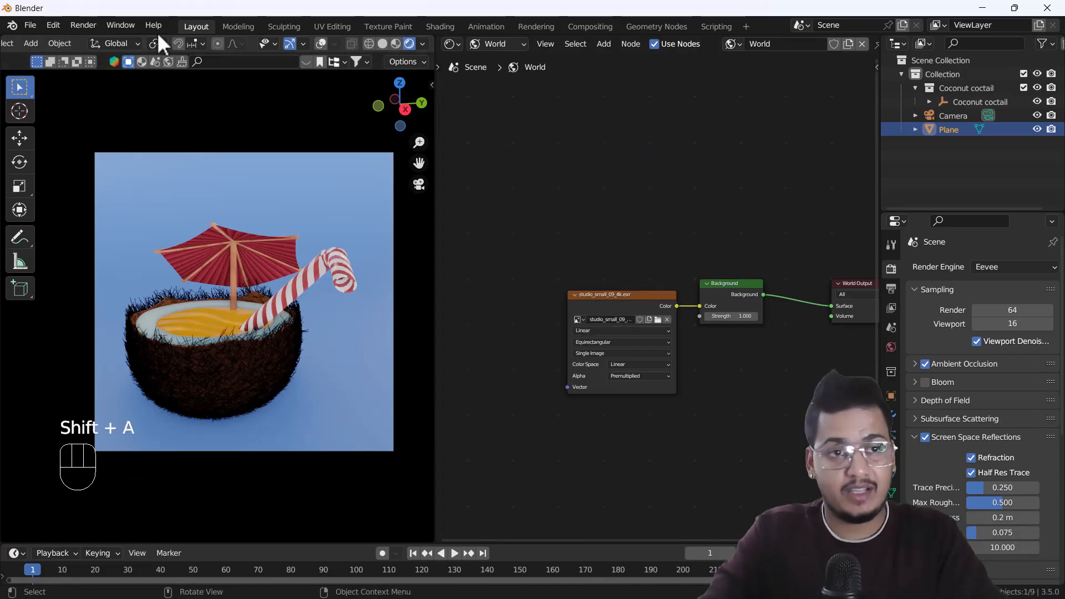
click(53, 25)
click(84, 222)
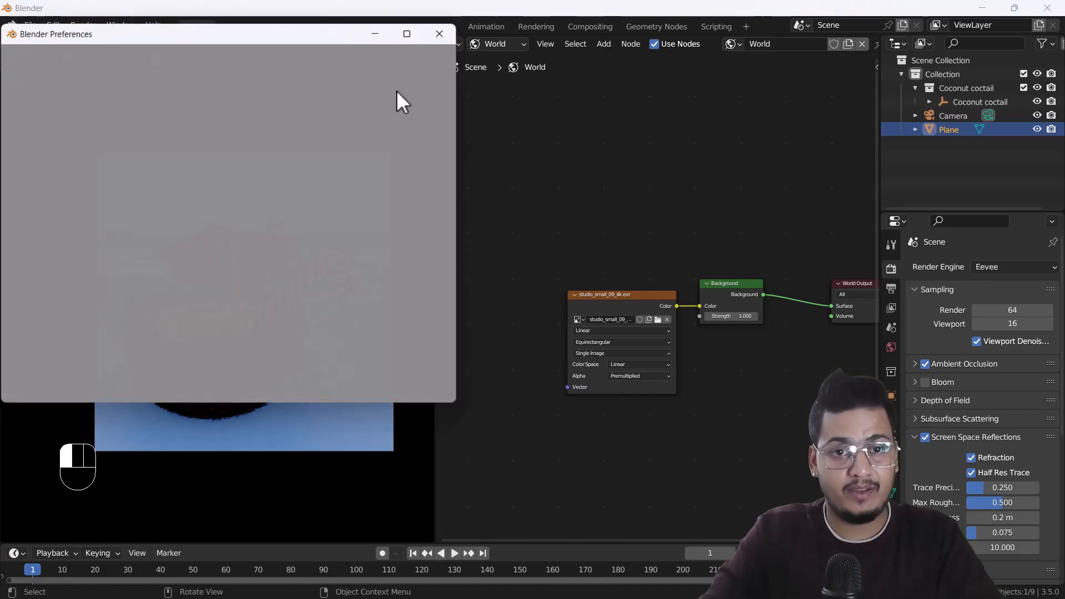
drag(297, 42, 517, 80)
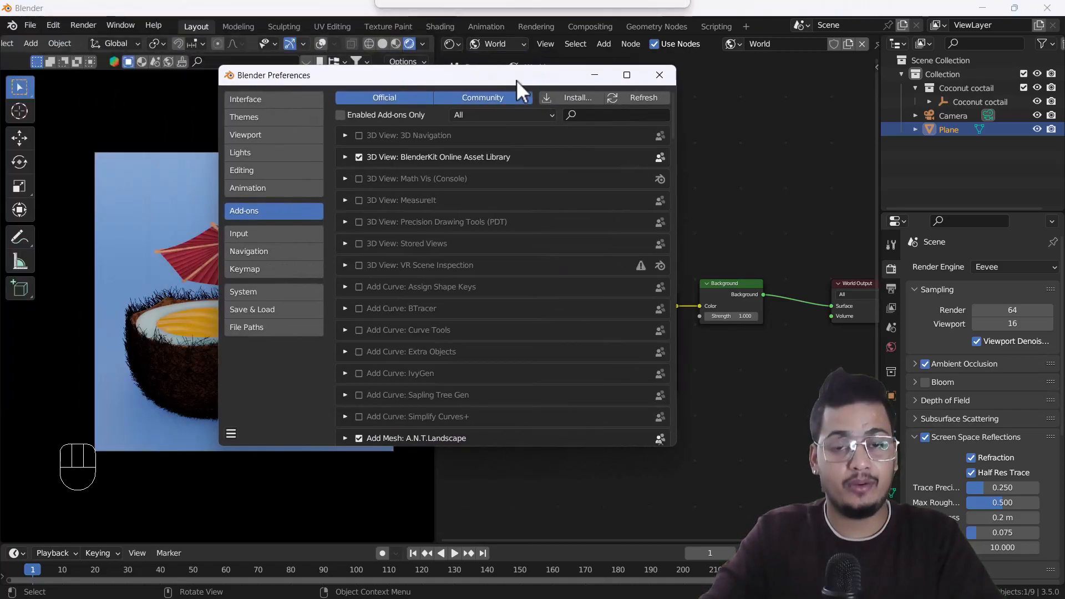
click(586, 114)
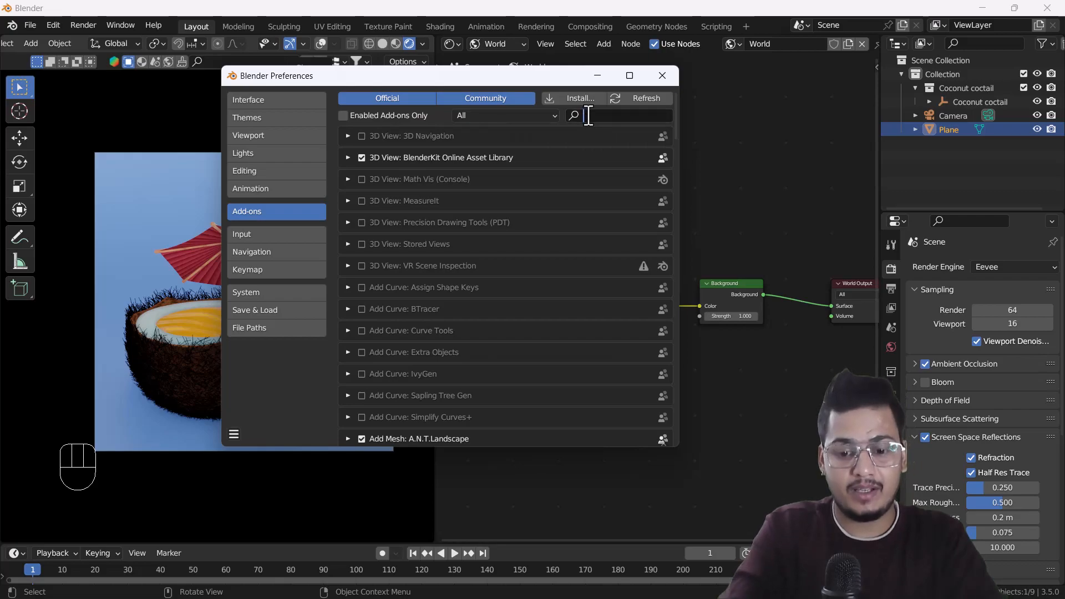
text(node)
key(Return)
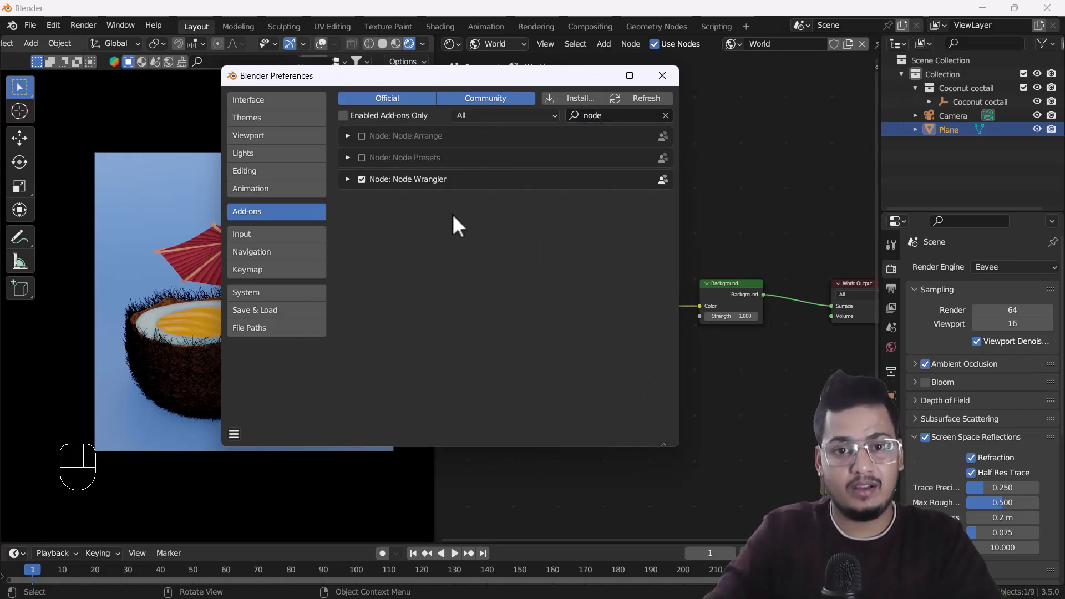
click(665, 116)
click(662, 75)
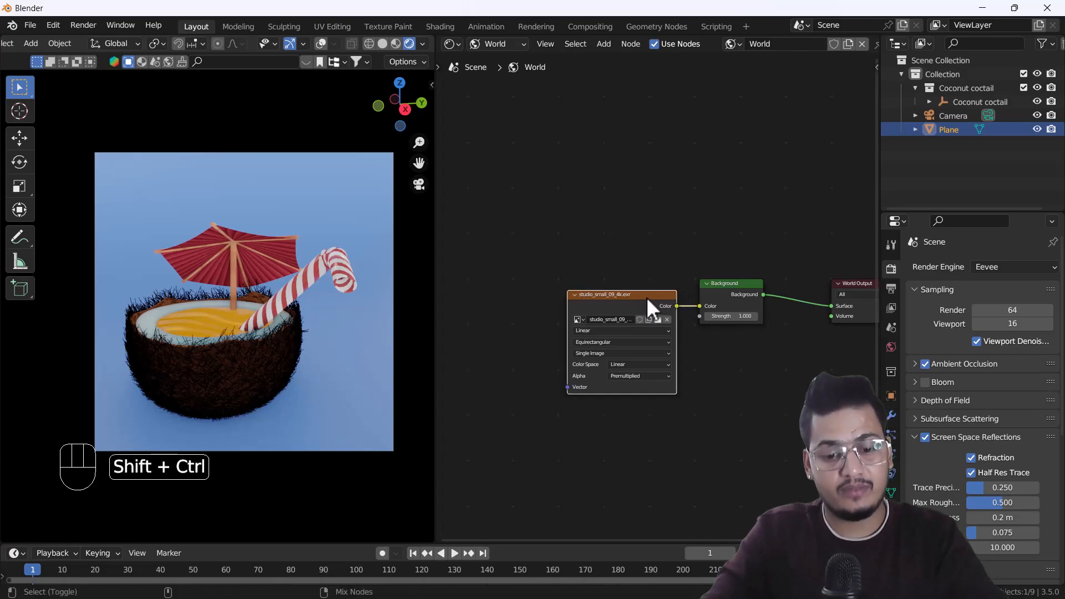
Add Texture Coordinate and Mapping nodes to the studio_small_09_4k.exr environment texture with Node Wrangler.
key(ctrl+shift+t)
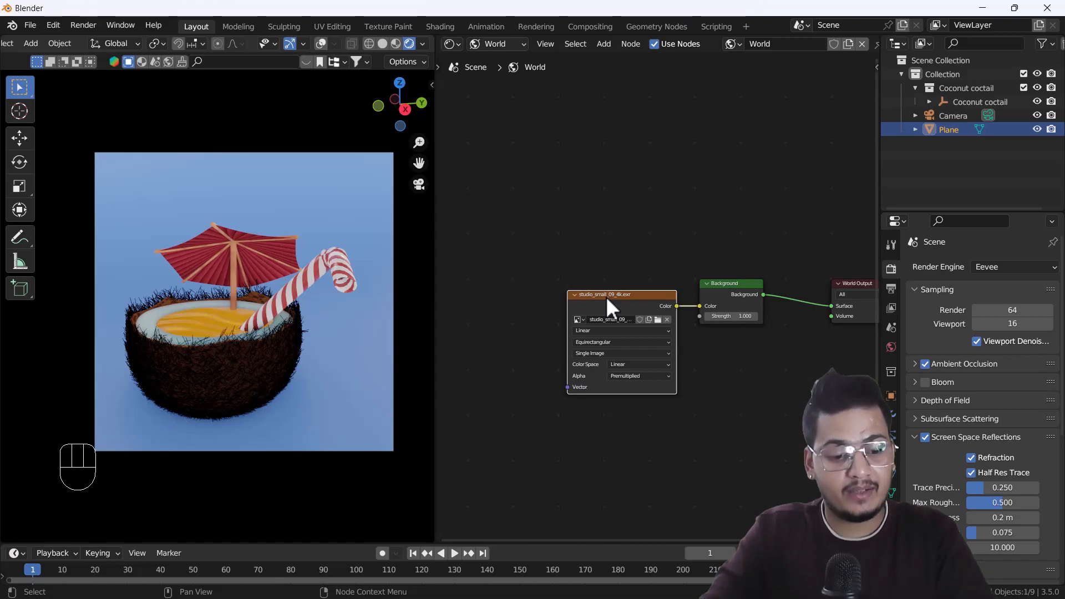
key(ctrl+t)
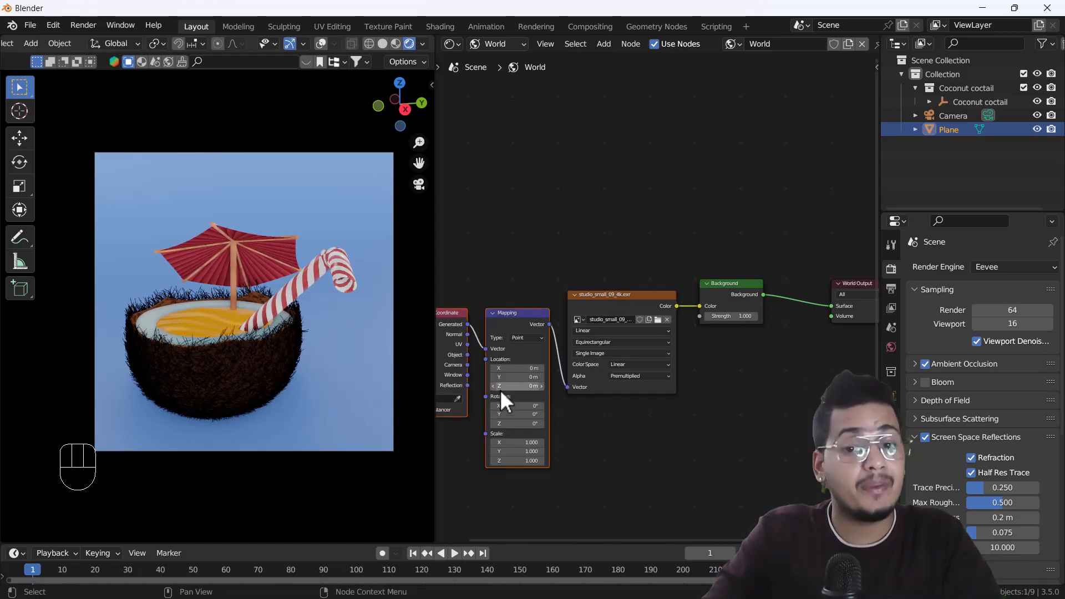
Rotate the studio HDRI around the cocktail by setting the Mapping node's Z rotation to -220°.
scroll(517, 424, up, 2)
shift+middle_drag(506, 423, 584, 421)
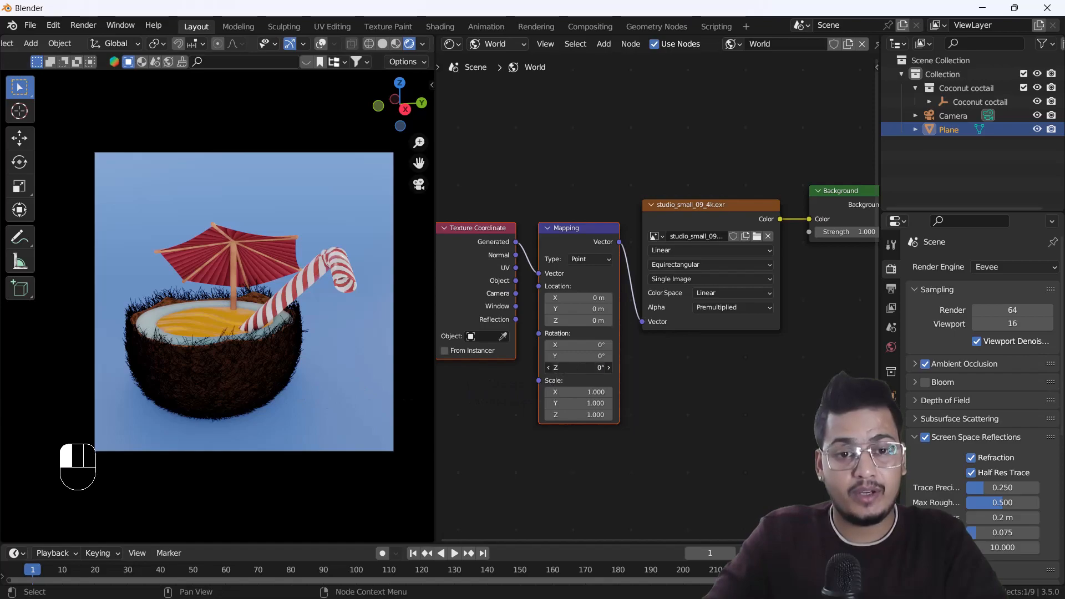
drag(589, 368, 524, 368)
right_click(578, 367)
middle_drag(199, 308, 212, 346)
scroll(204, 307, down, 4)
middle_drag(211, 346, 225, 349)
mouse_move(579, 368)
mouse_down()
mouse_move(721, 368)
mouse_move(586, 368)
mouse_up()
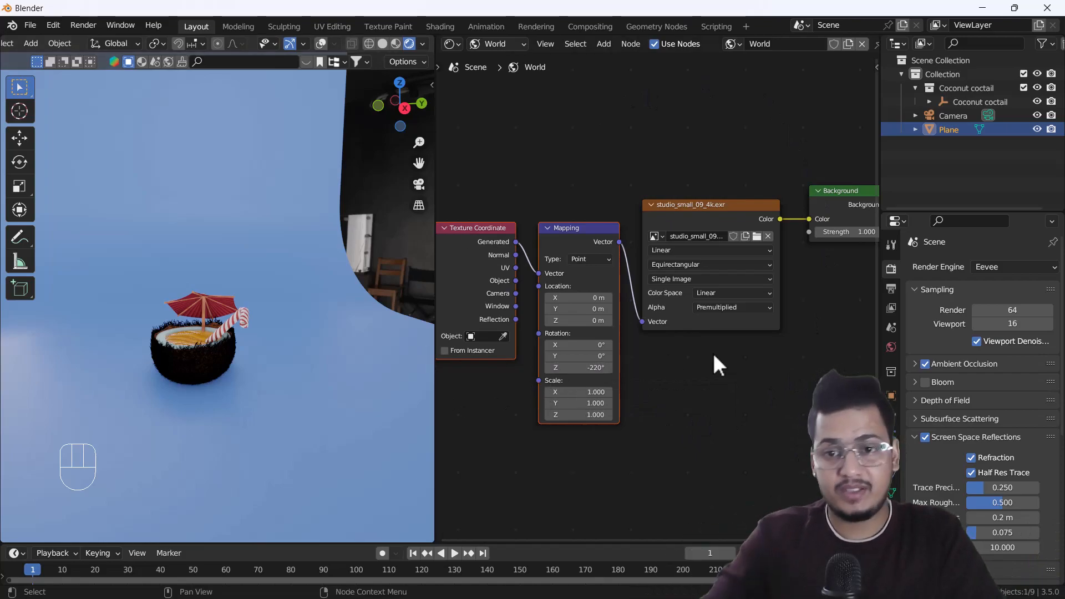
Replace the environment texture's image with rural_asphalt_road_4k.exr from the Downloads folder, filtering the files by "exr".
click(756, 236)
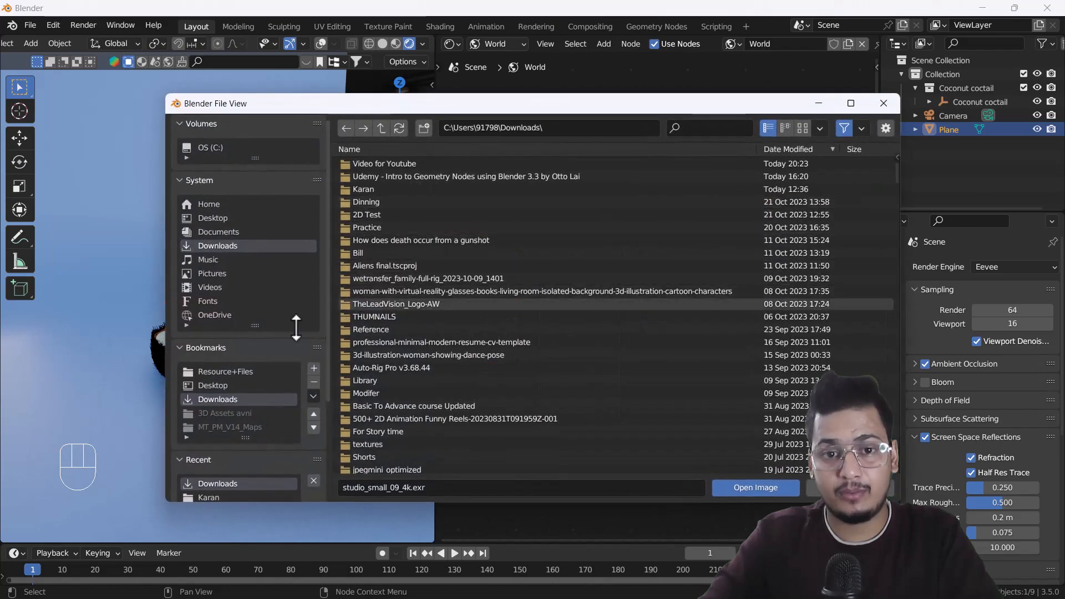
text(exr)
key(Return)
click(475, 166)
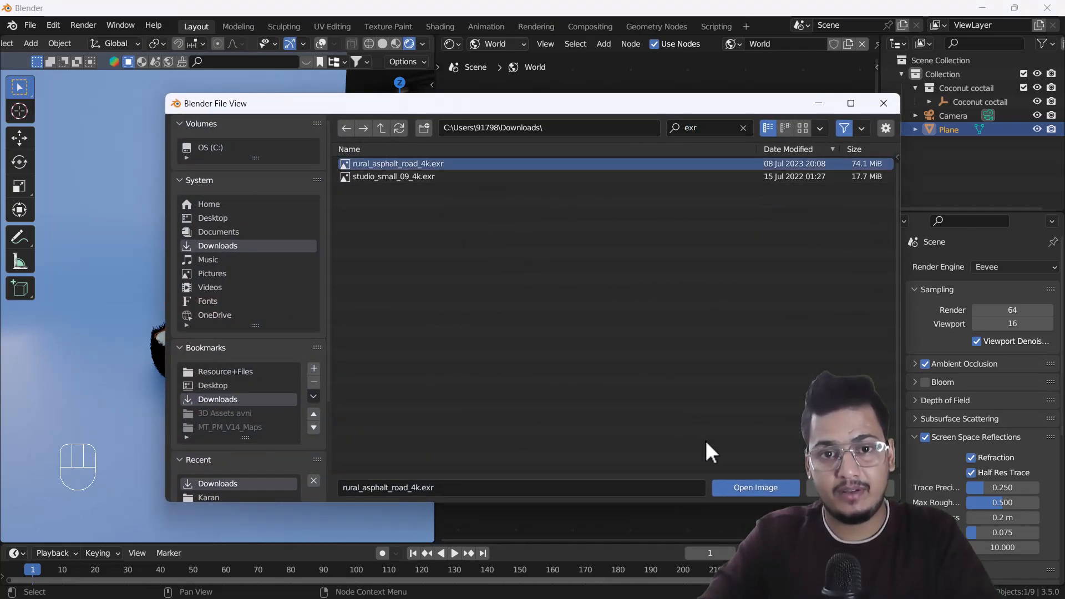
click(741, 488)
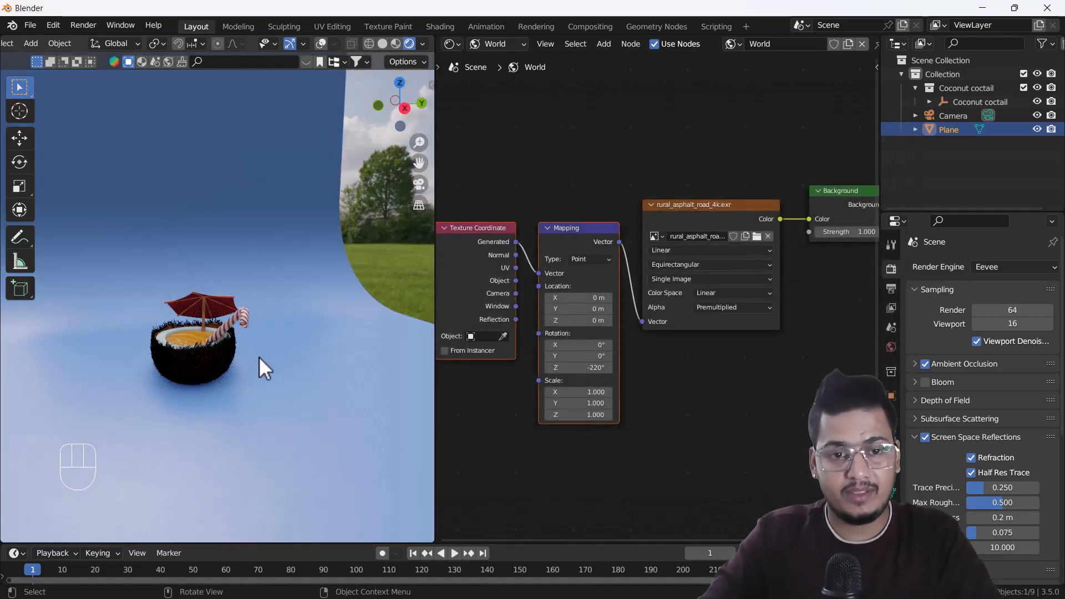
Set the Mapping node's Z rotation to -64.5° for the rural road HDRI and check the lighting through the camera.
middle_drag(263, 355, 199, 348)
drag(570, 367, 589, 366)
mouse_move(578, 367)
mouse_down()
mouse_move(639, 367)
mouse_move(557, 367)
mouse_move(579, 356)
mouse_up()
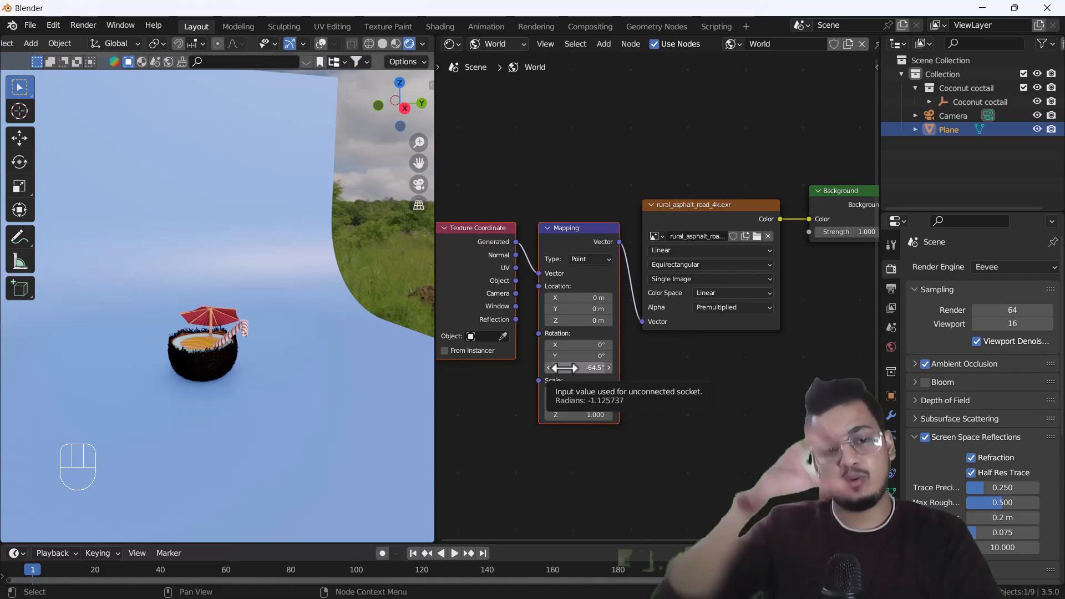
key(KP_0)
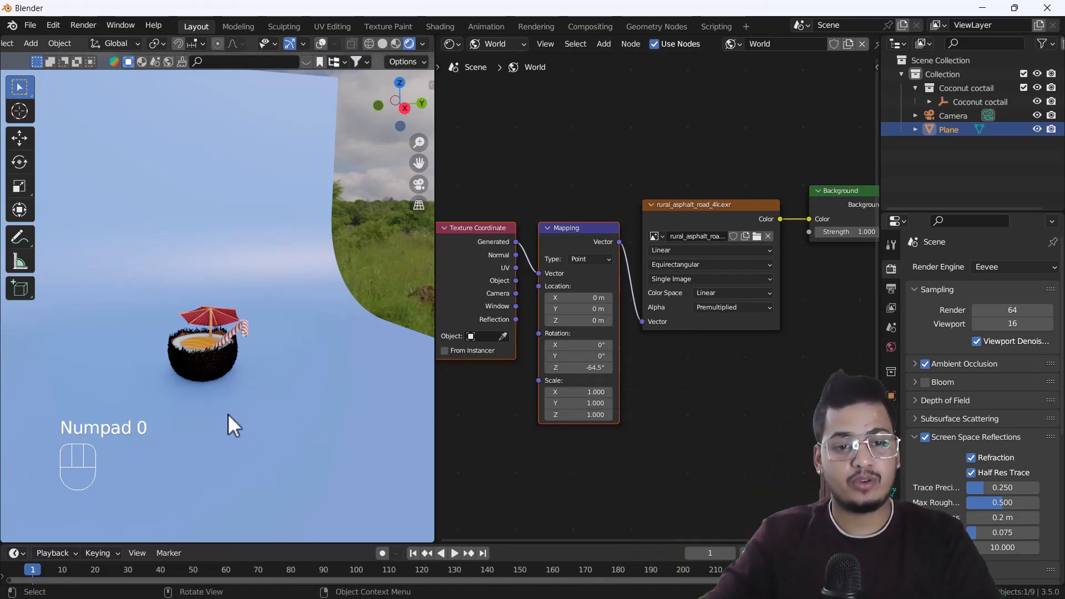
key(KP_0)
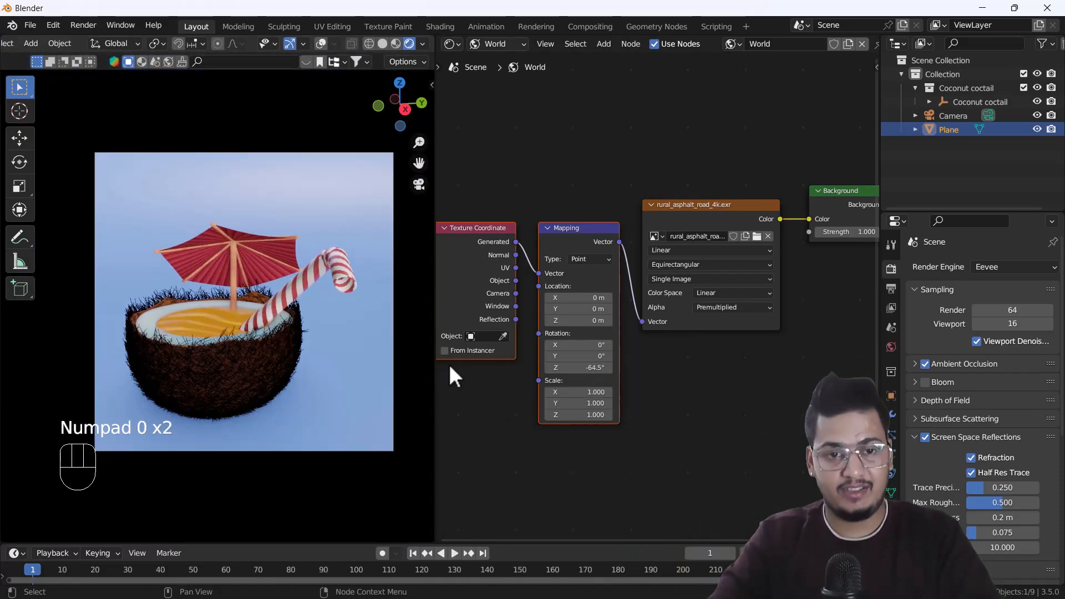
mouse_move(581, 369)
mouse_down()
mouse_move(511, 369)
mouse_move(584, 371)
mouse_up()
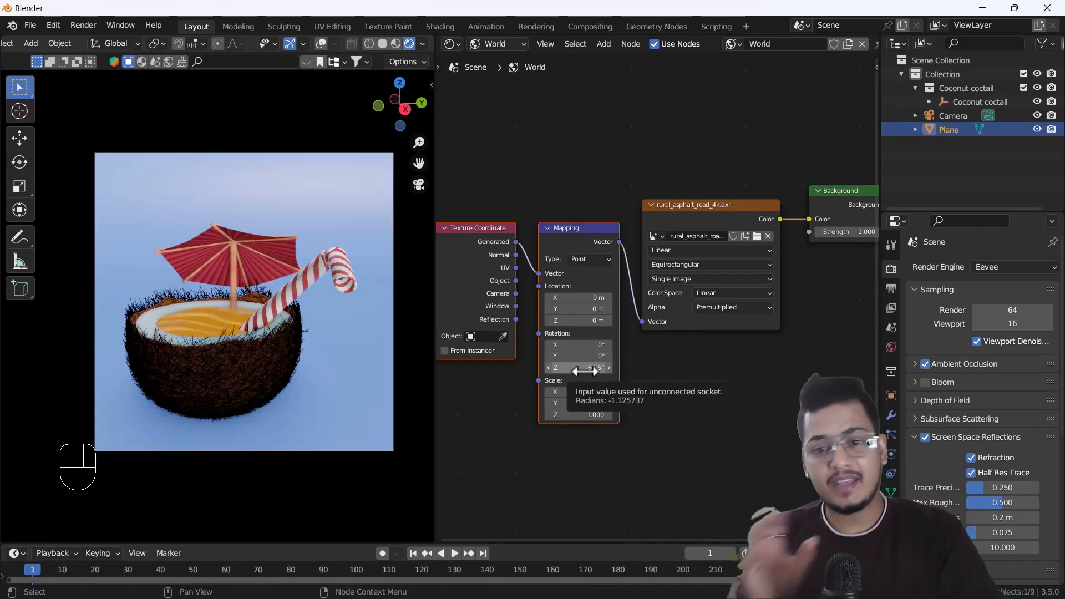